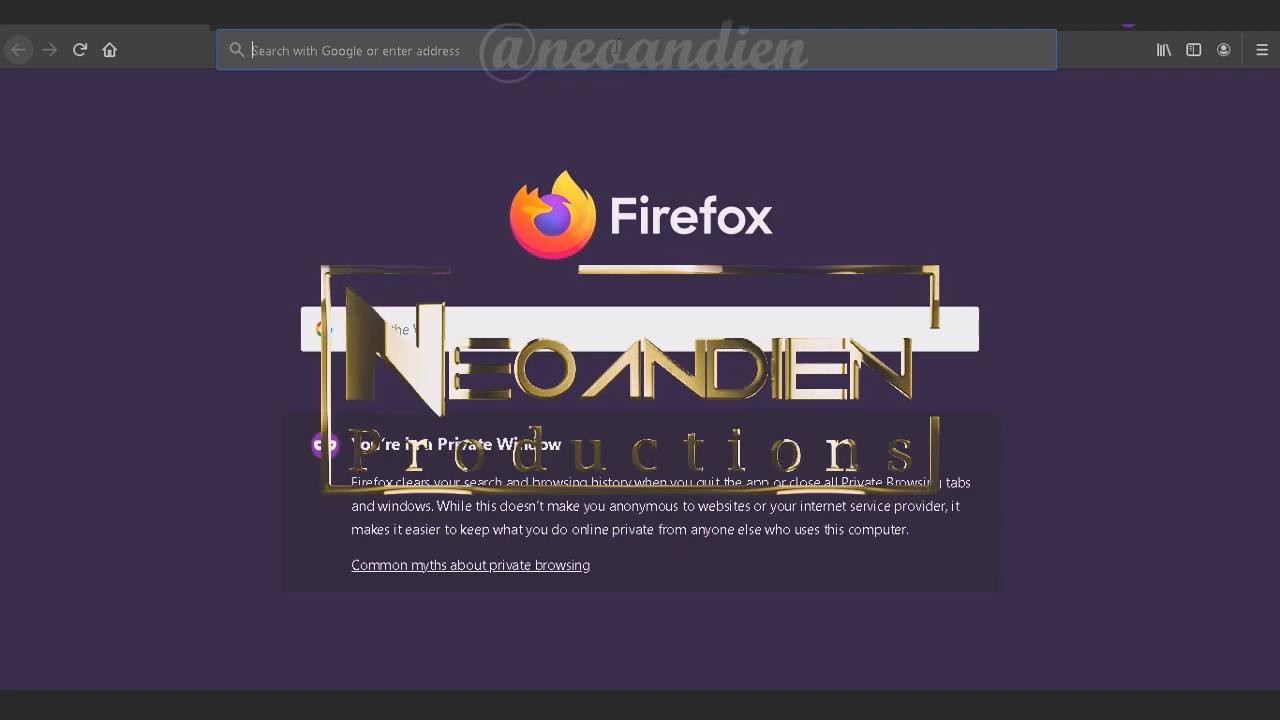
Load the router admin address 192.168.100.1 in Firefox
{"action": "type", "text": "192.168.100.1"}
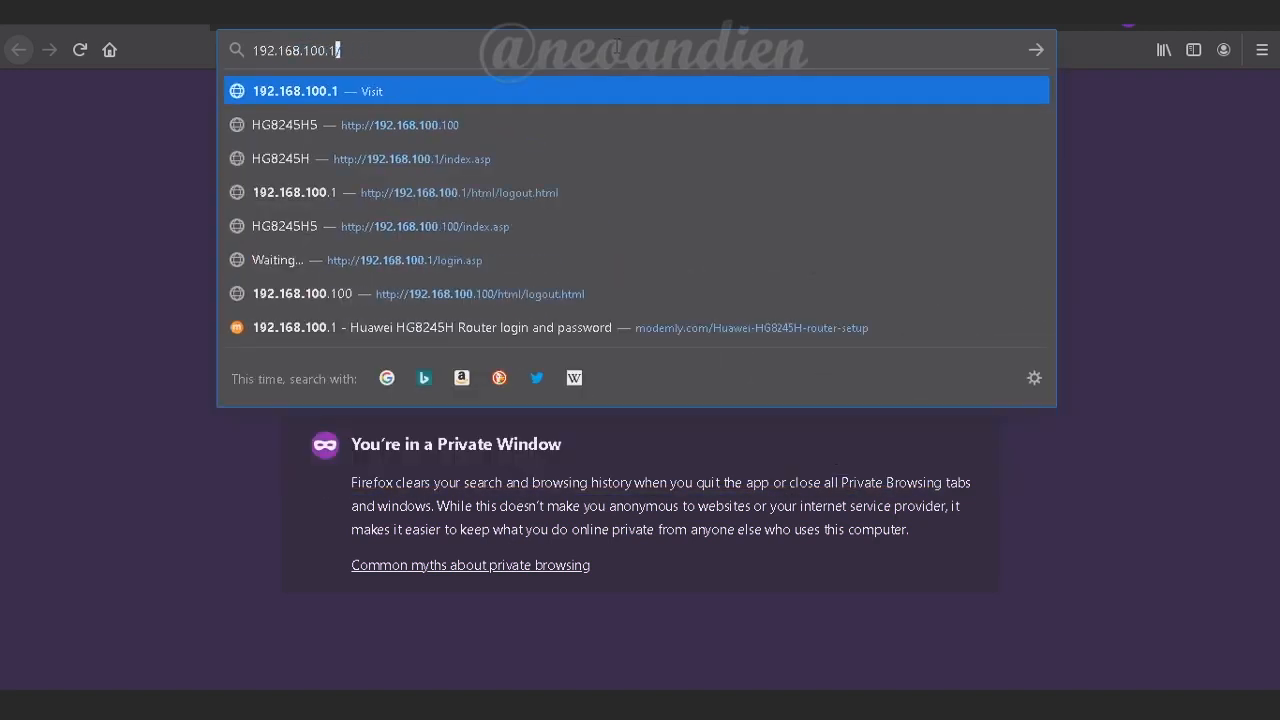
{"action": "key", "text": "Return"}
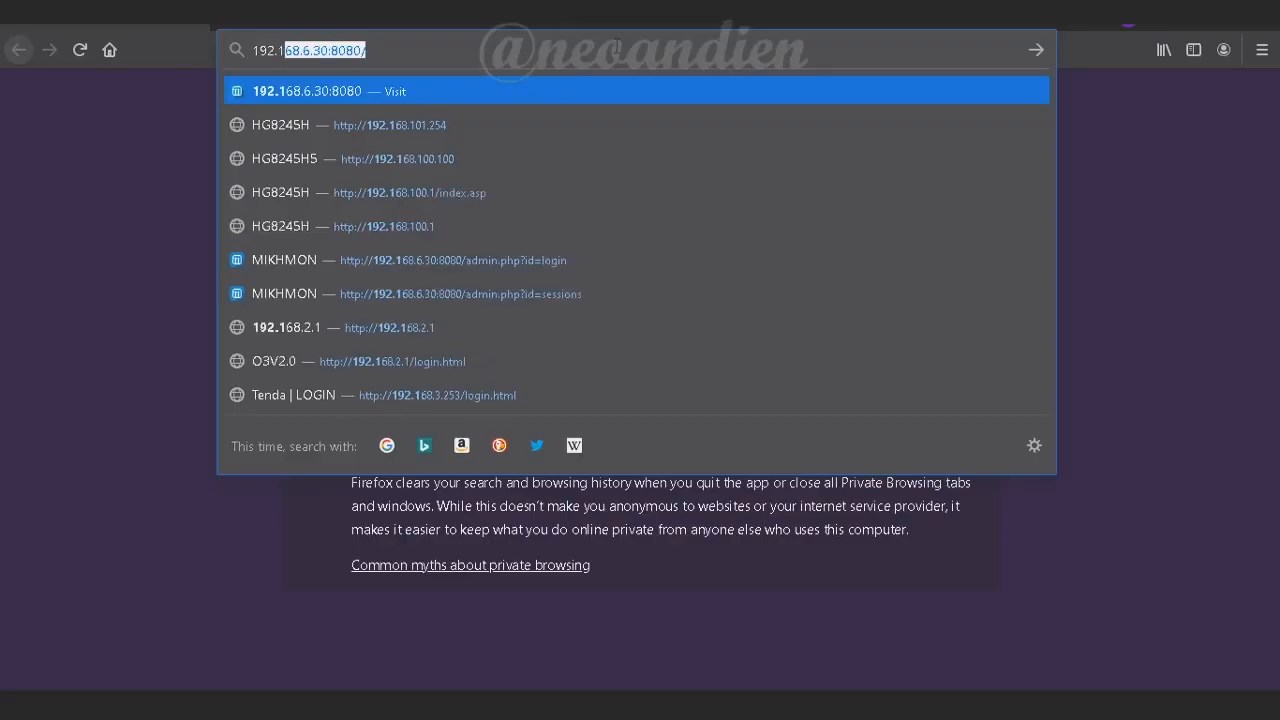
Reload 192.168.100.1 and sign in with the administrator account and its password
{"action": "type", "text": "168.10"}
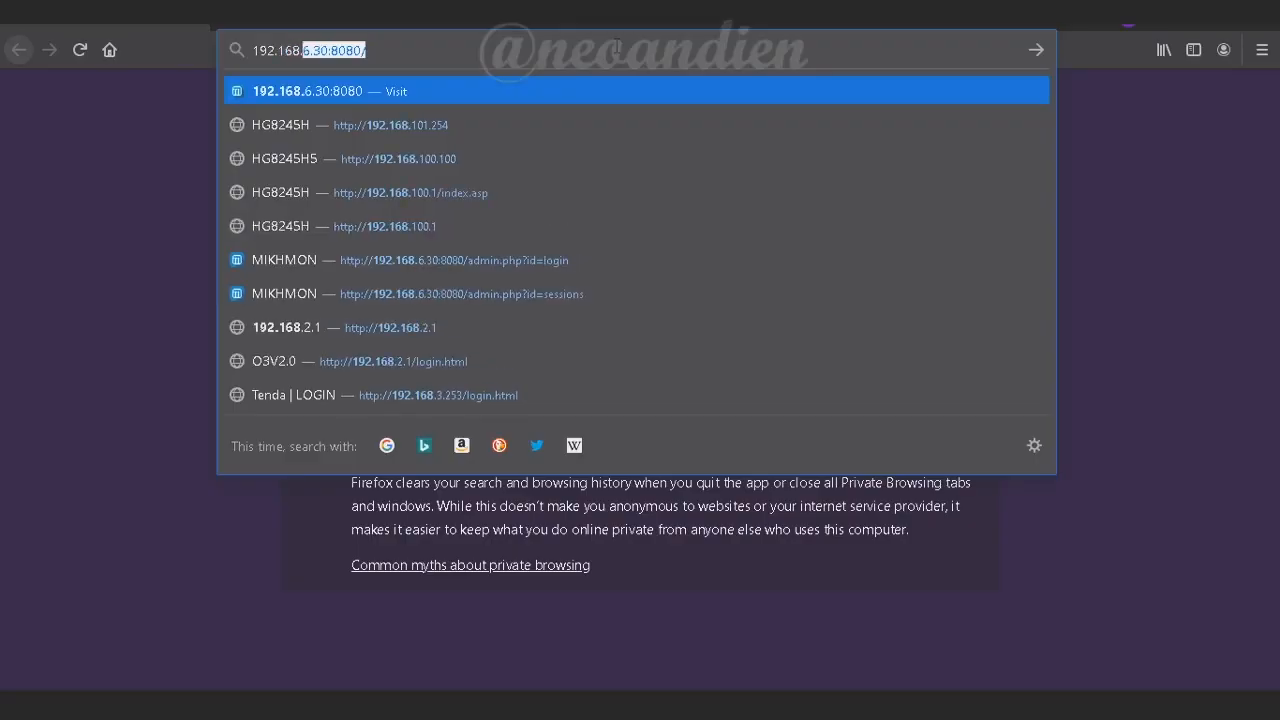
{"action": "type", "text": "0.1"}
{"action": "key", "text": "Return"}
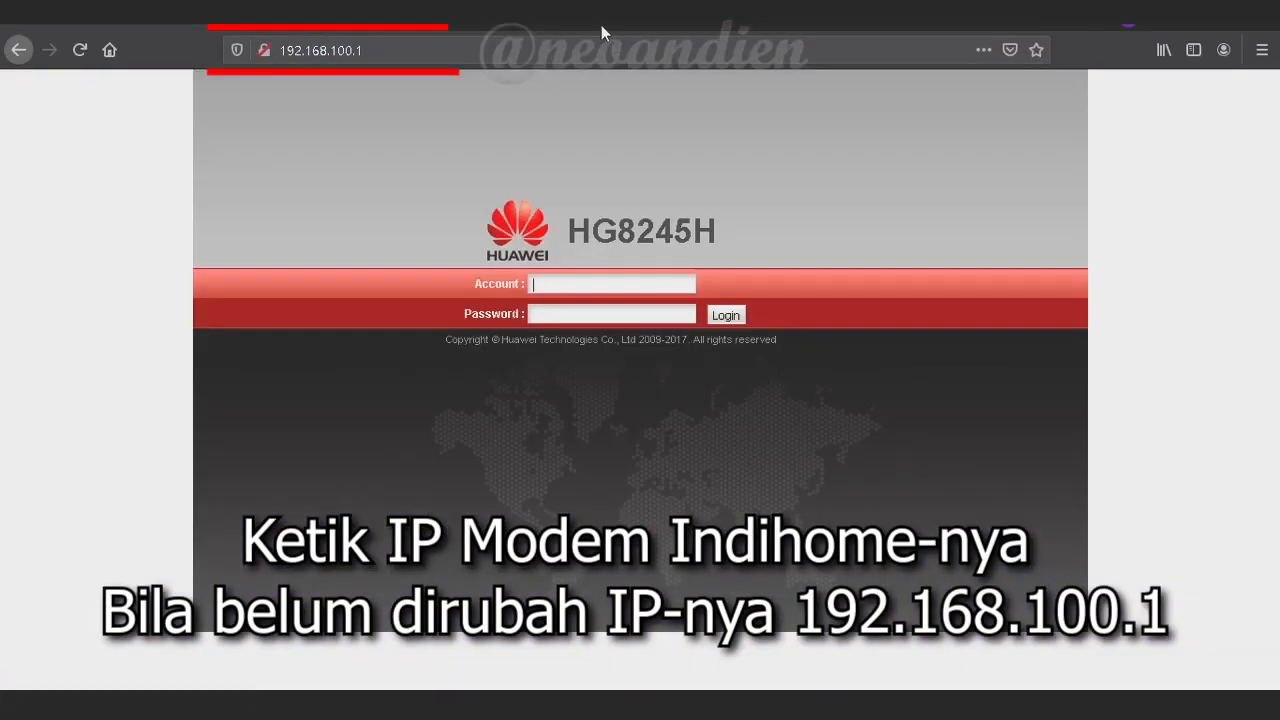
{"action": "type", "text": "Admin"}
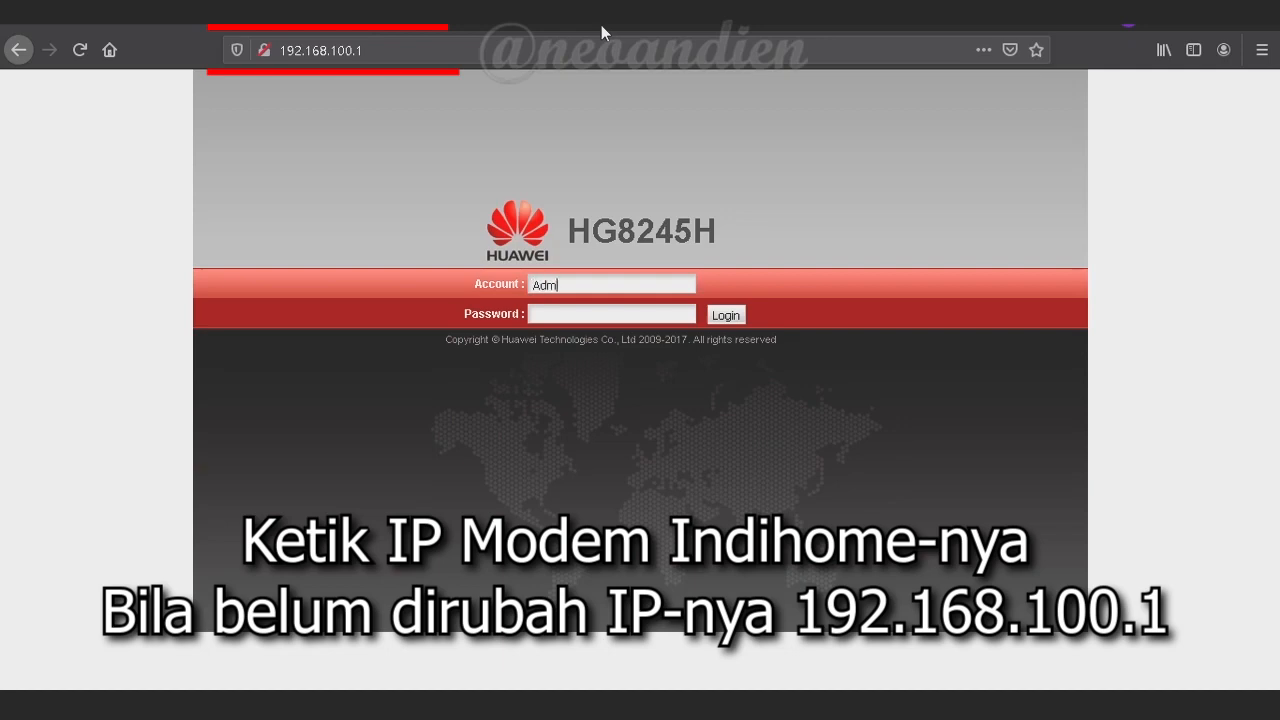
{"action": "key", "text": "Tab"}
{"action": "type", "text": "admin"}
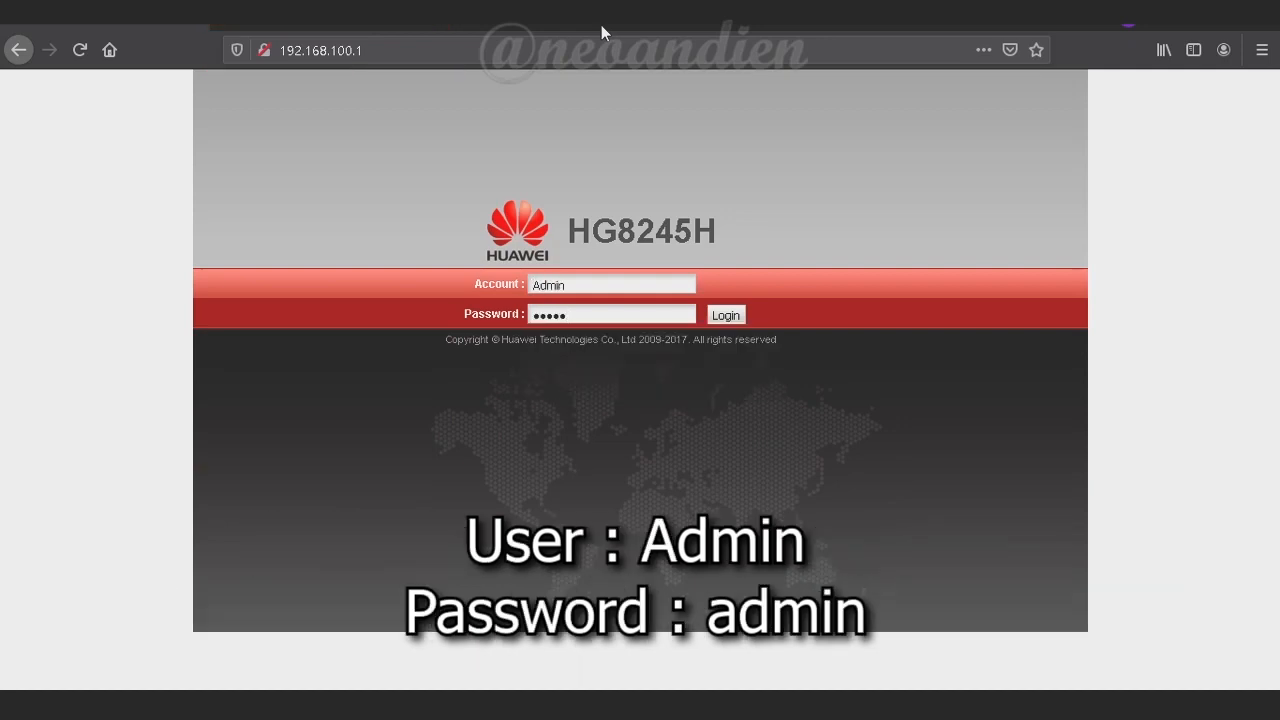
{"action": "key", "text": "Return"}
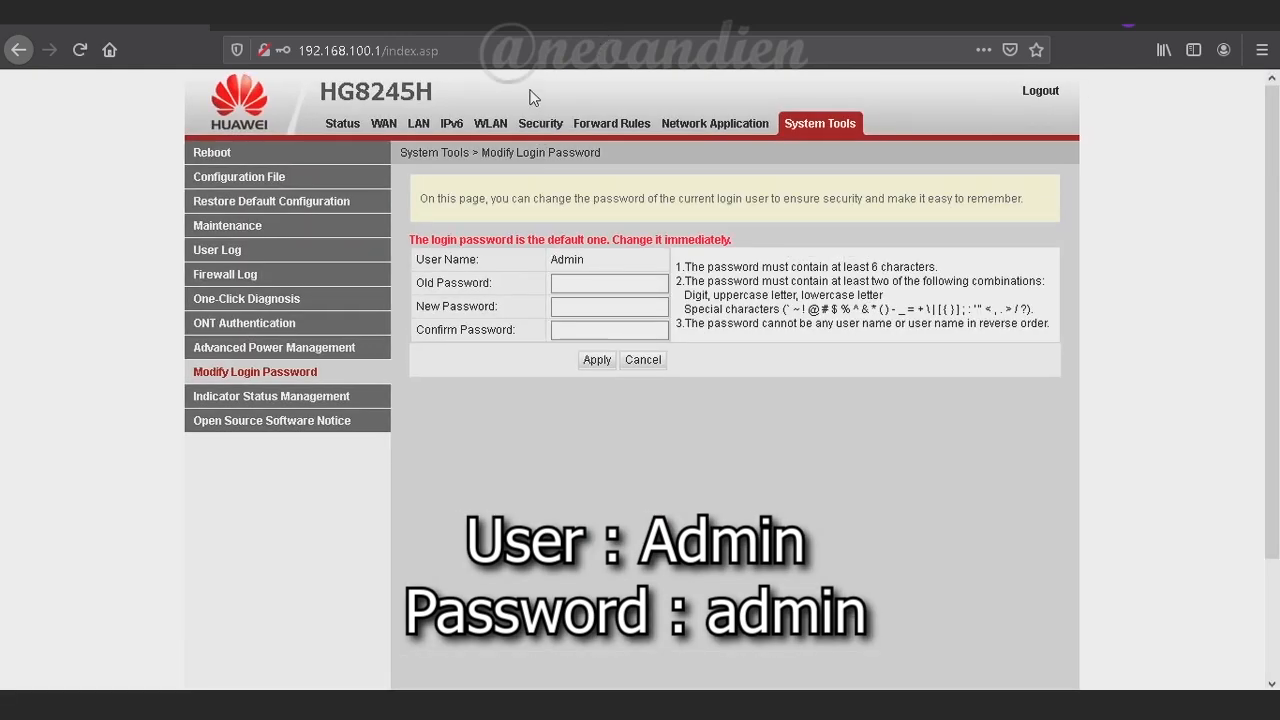
Go to Security > Parental Control Configuration
{"action": "left_click", "coordinate": [490, 125]}
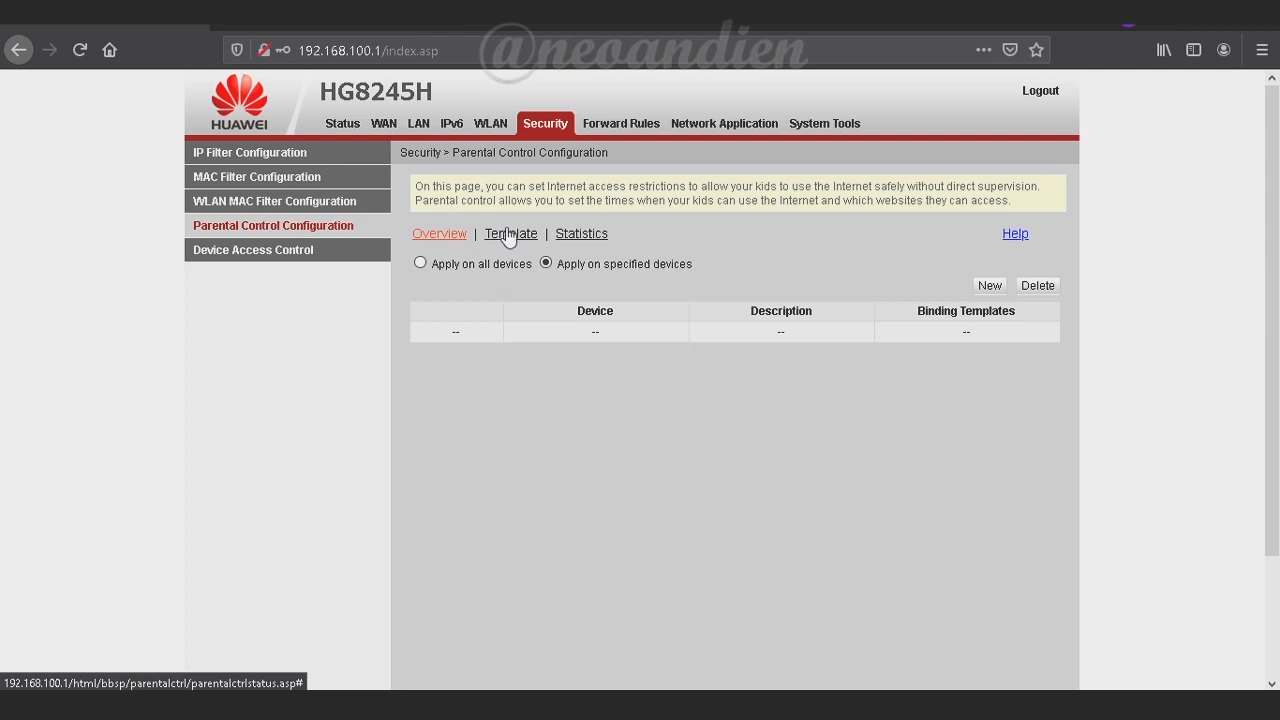
Add a new restricted device entry with Specified Device set to Manually input MAC address
{"action": "left_click", "coordinate": [990, 288]}
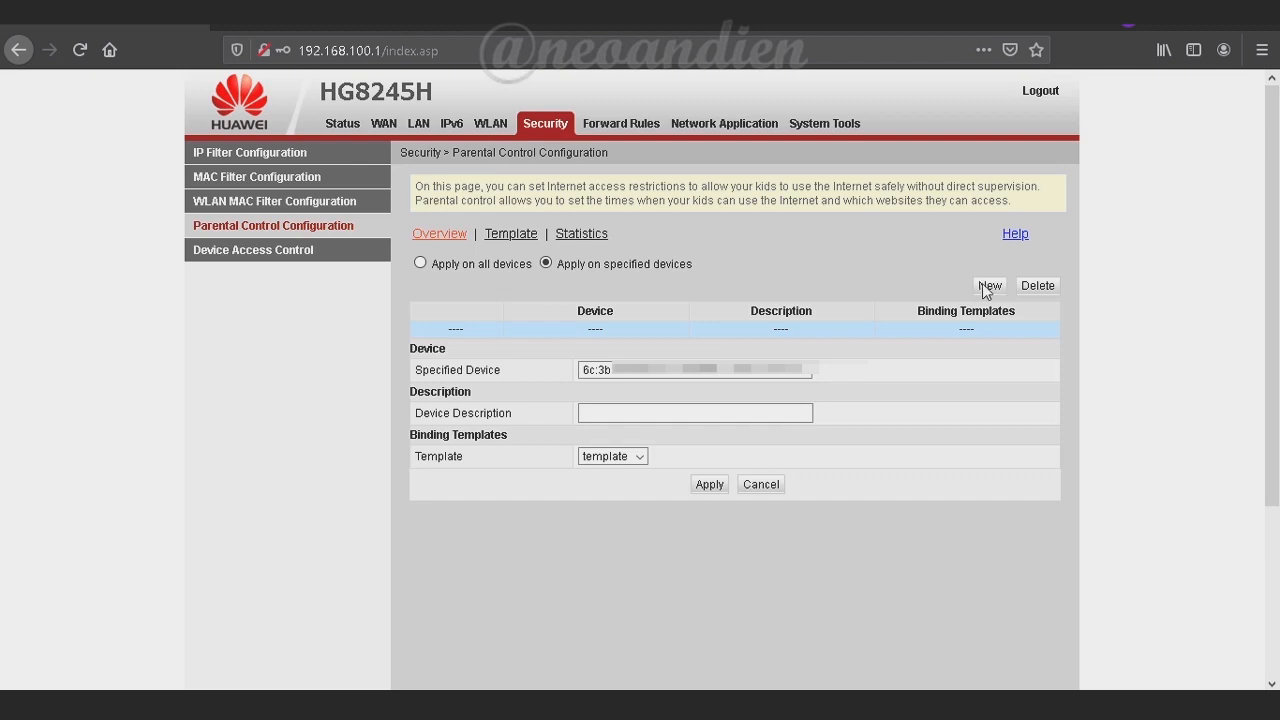
{"action": "left_click", "coordinate": [810, 372]}
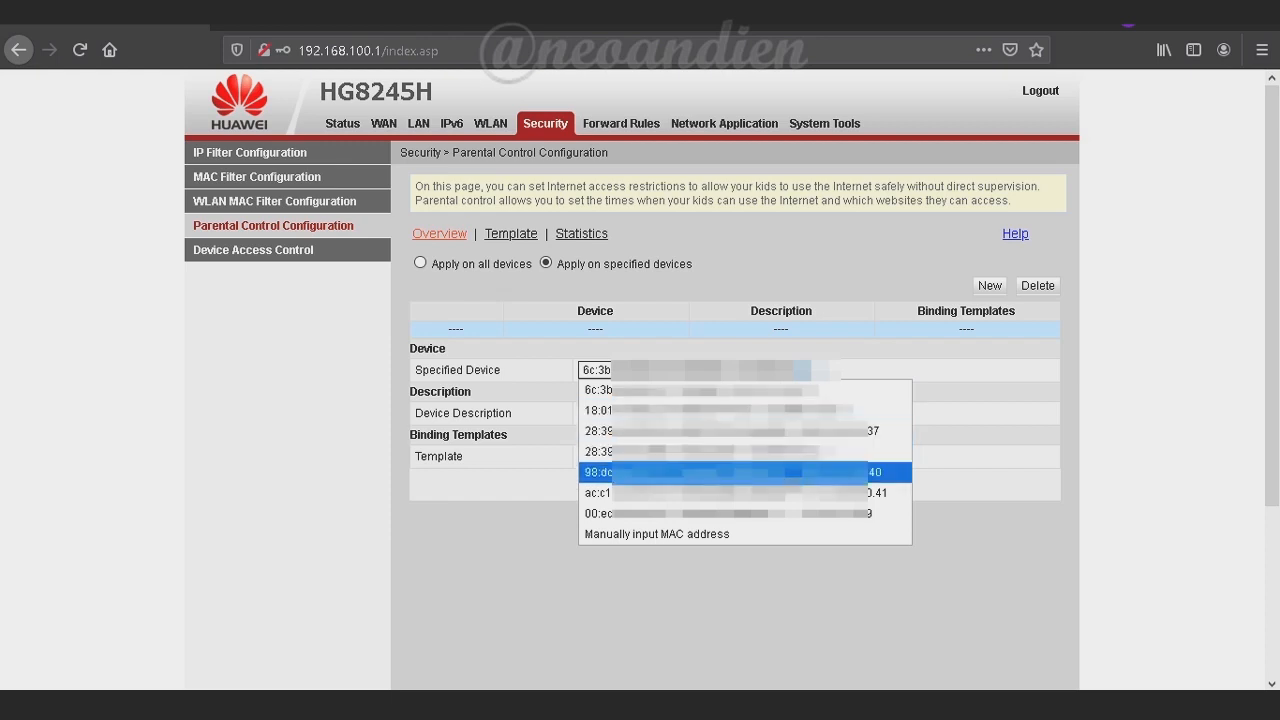
{"action": "left_click", "coordinate": [768, 534]}
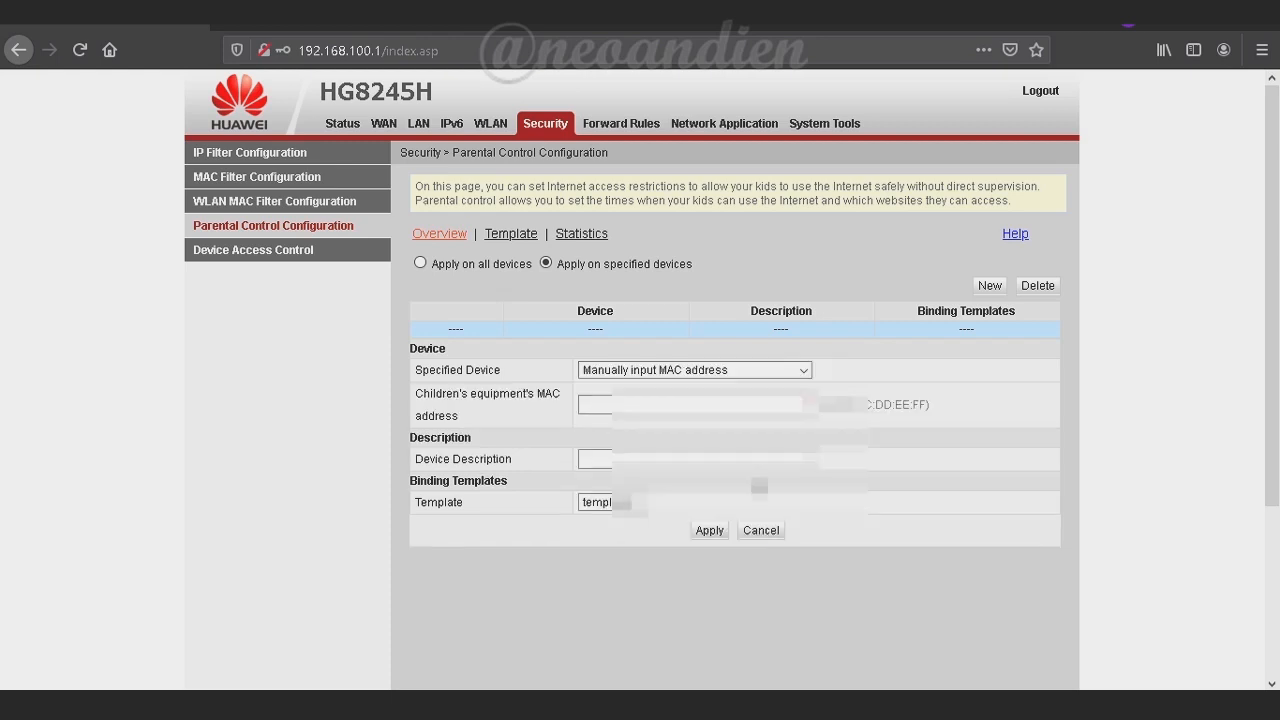
{"action": "left_click", "coordinate": [740, 405]}
{"action": "type", "text": "98:88:hh"}
{"action": "key", "text": "BackSpace"}
{"action": "key", "text": "BackSpace"}
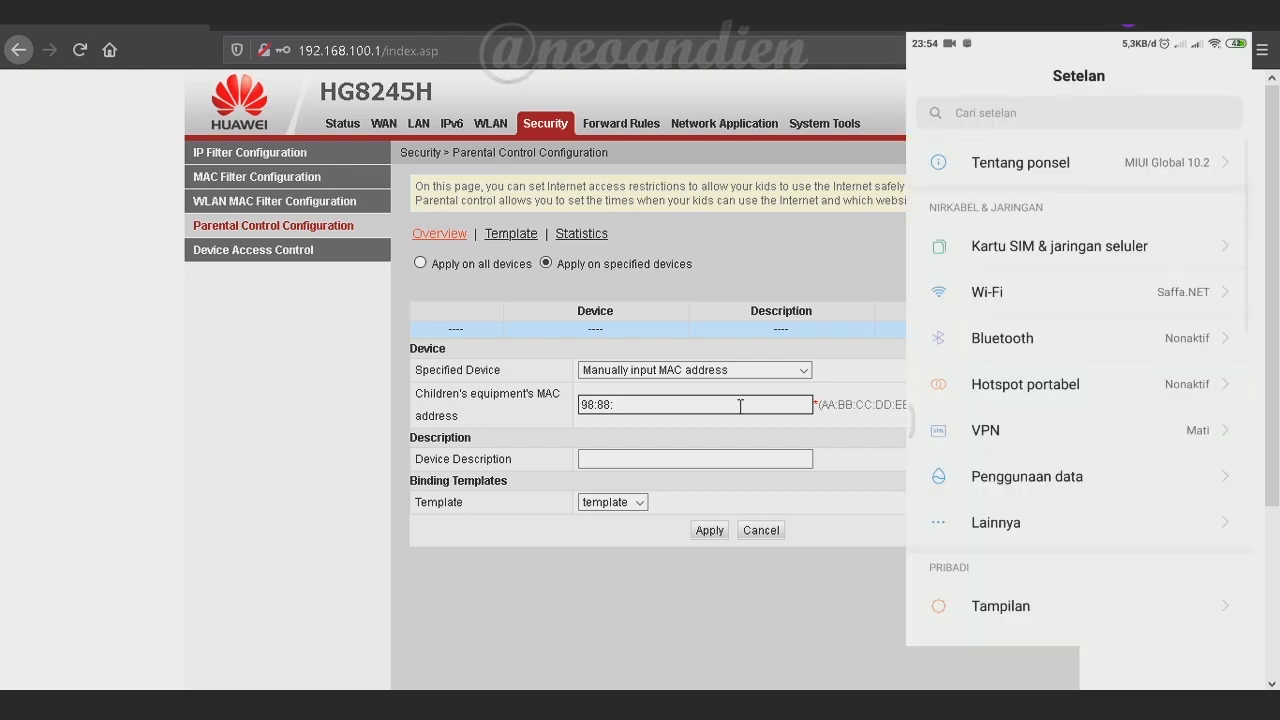
{"action": "type", "text": "22:"}
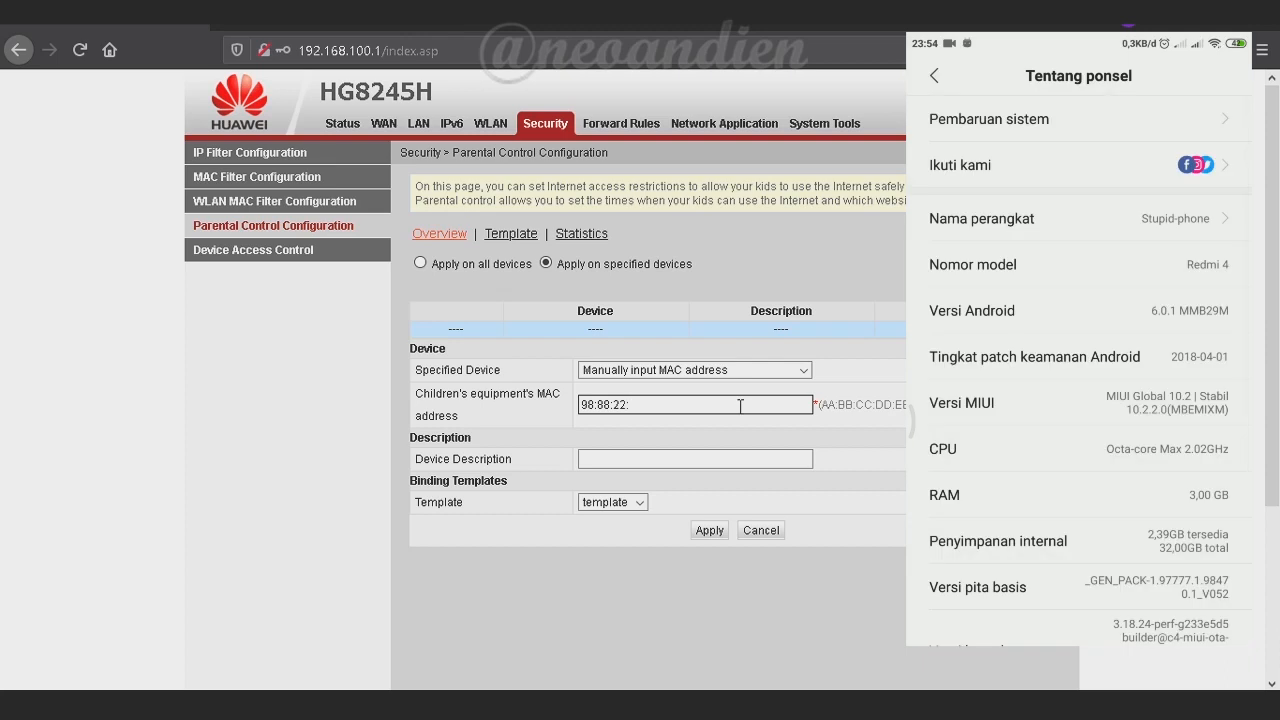
{"action": "type", "text": "44:"}
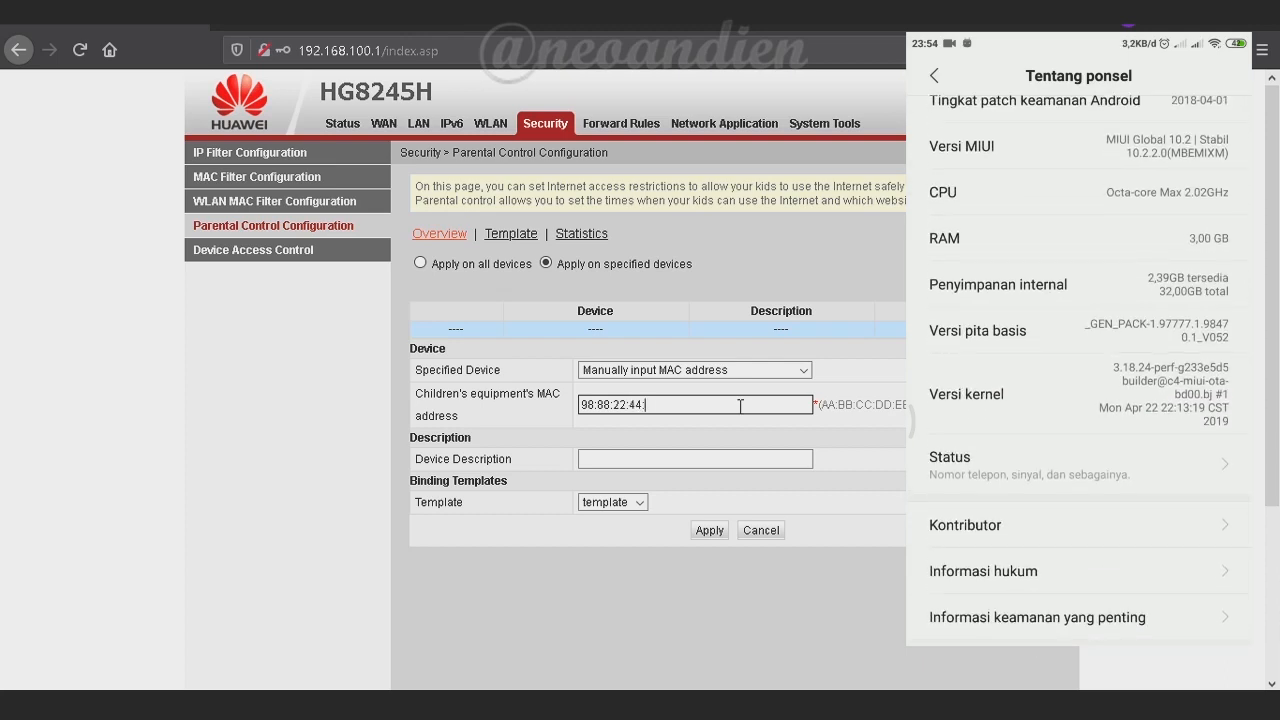
{"action": "type", "text": "A8"}
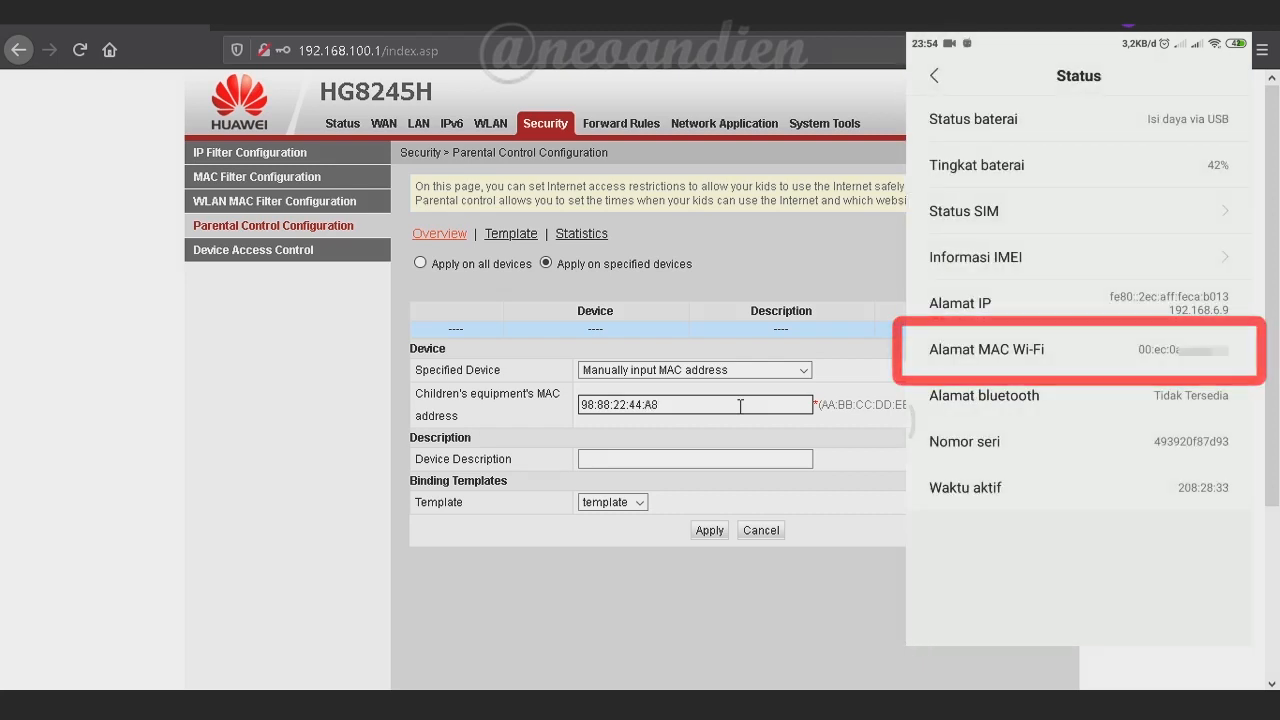
{"action": "type", "text": ":B"}
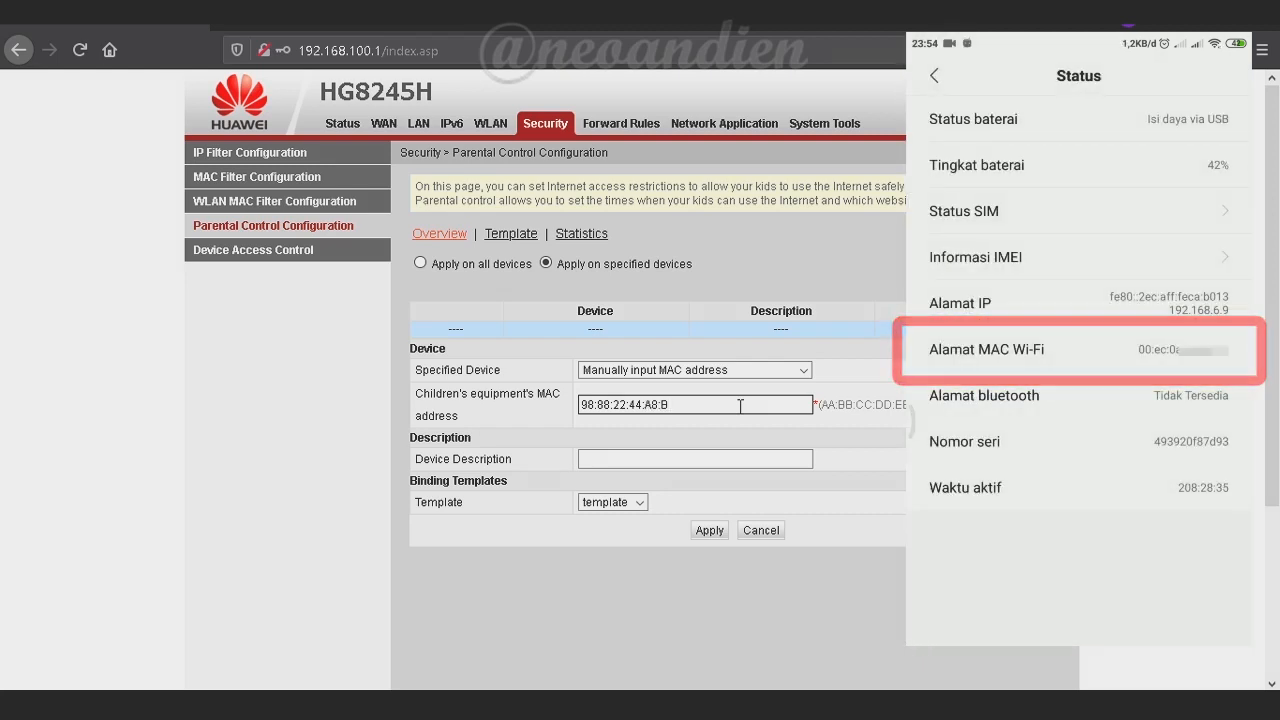
{"action": "type", "text": "6"}
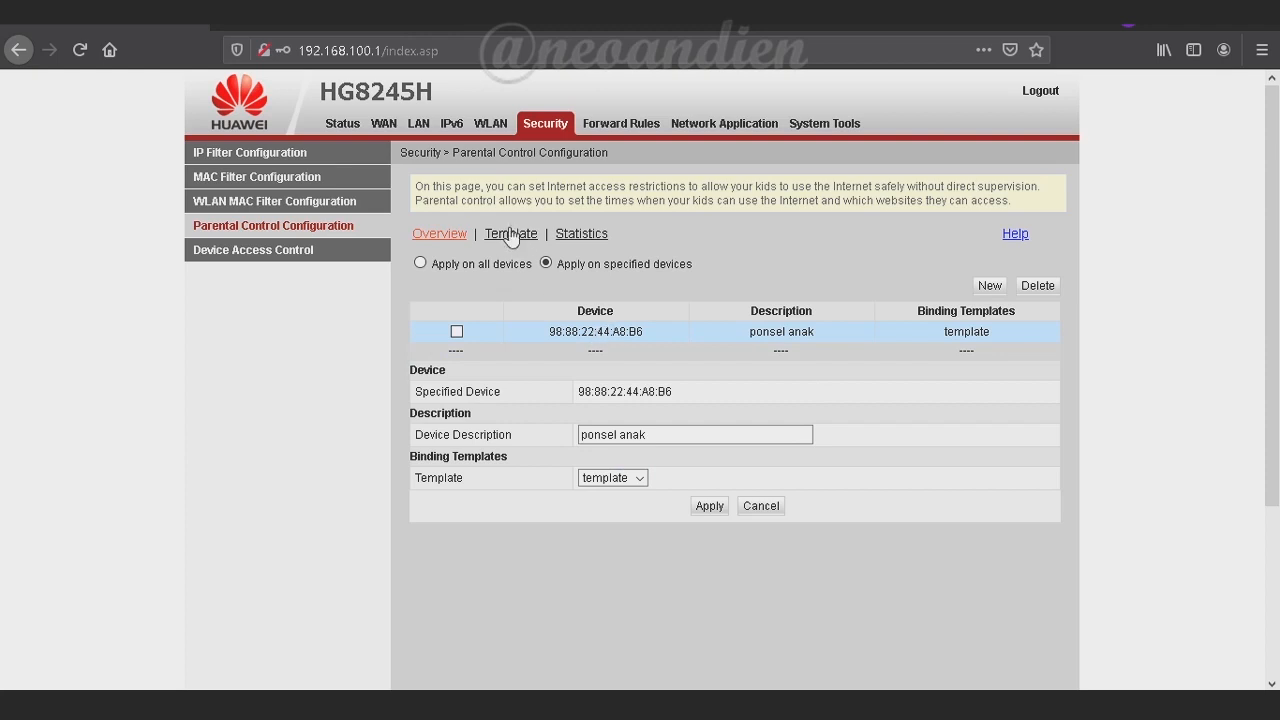
Change the template's name from 'template' to 'anak', then reopen the anak template's details
{"action": "left_click", "coordinate": [510, 235]}
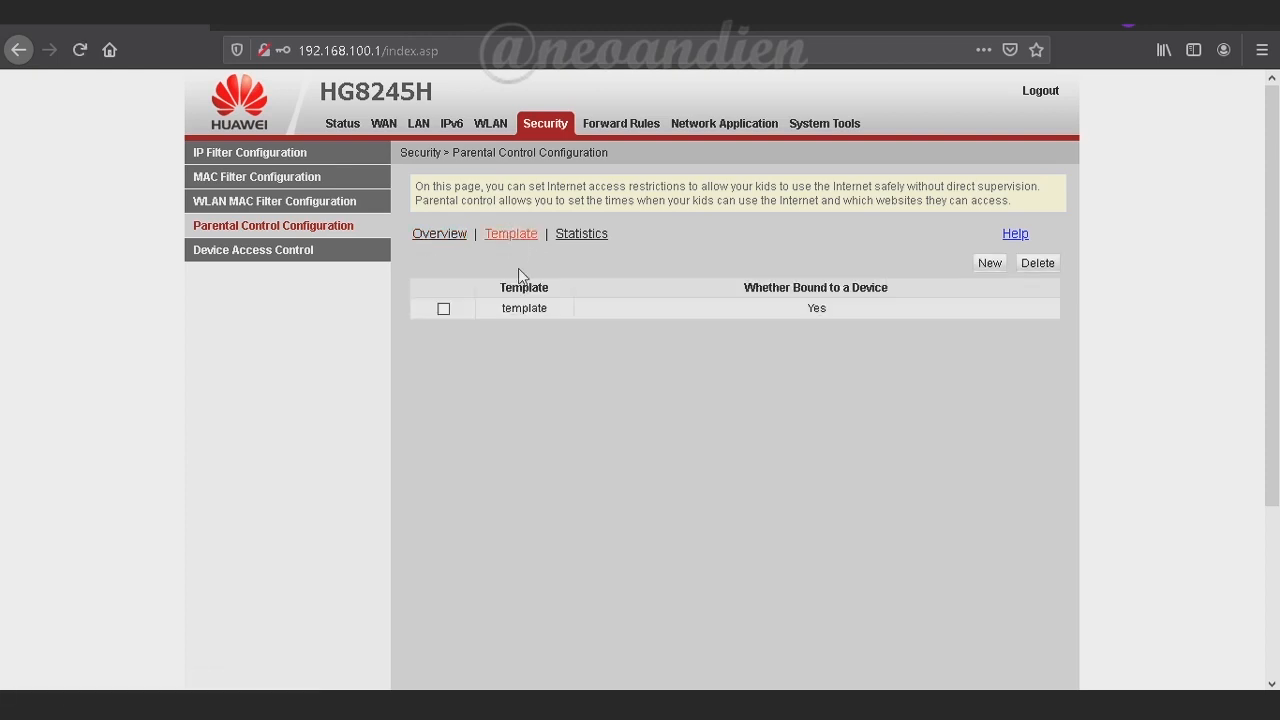
{"action": "left_click", "coordinate": [583, 310]}
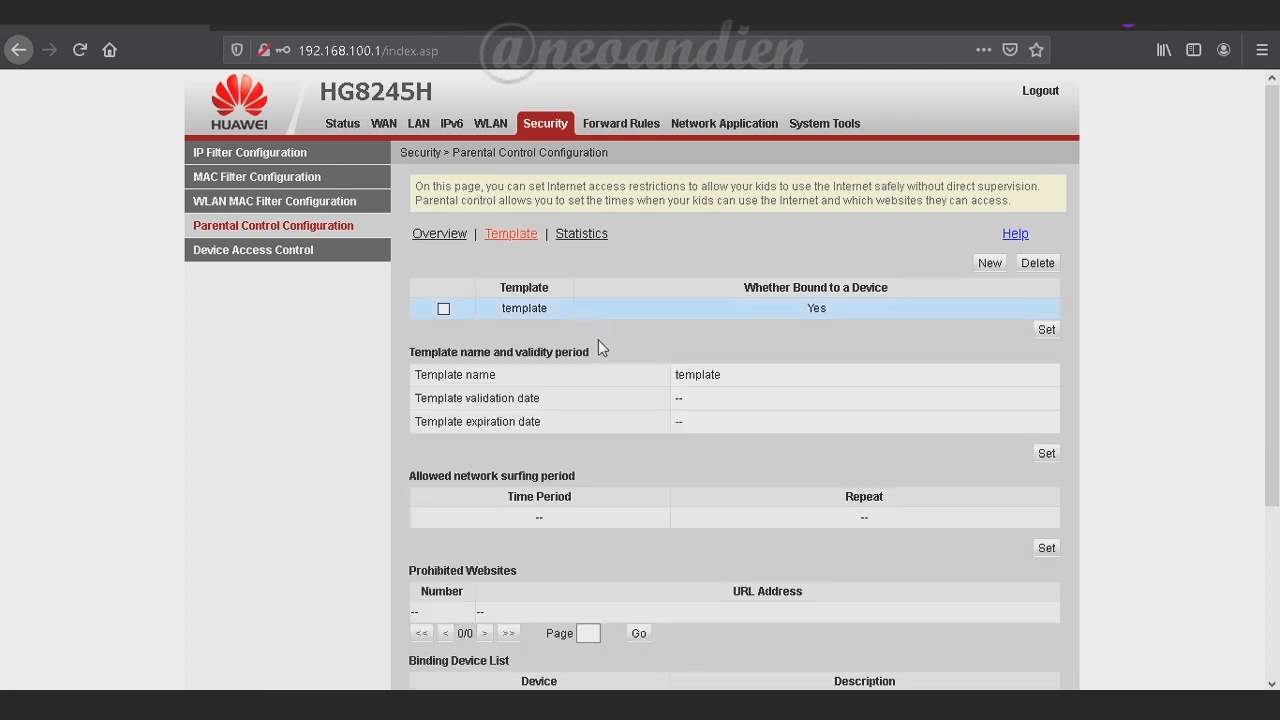
{"action": "left_click", "coordinate": [1046, 331]}
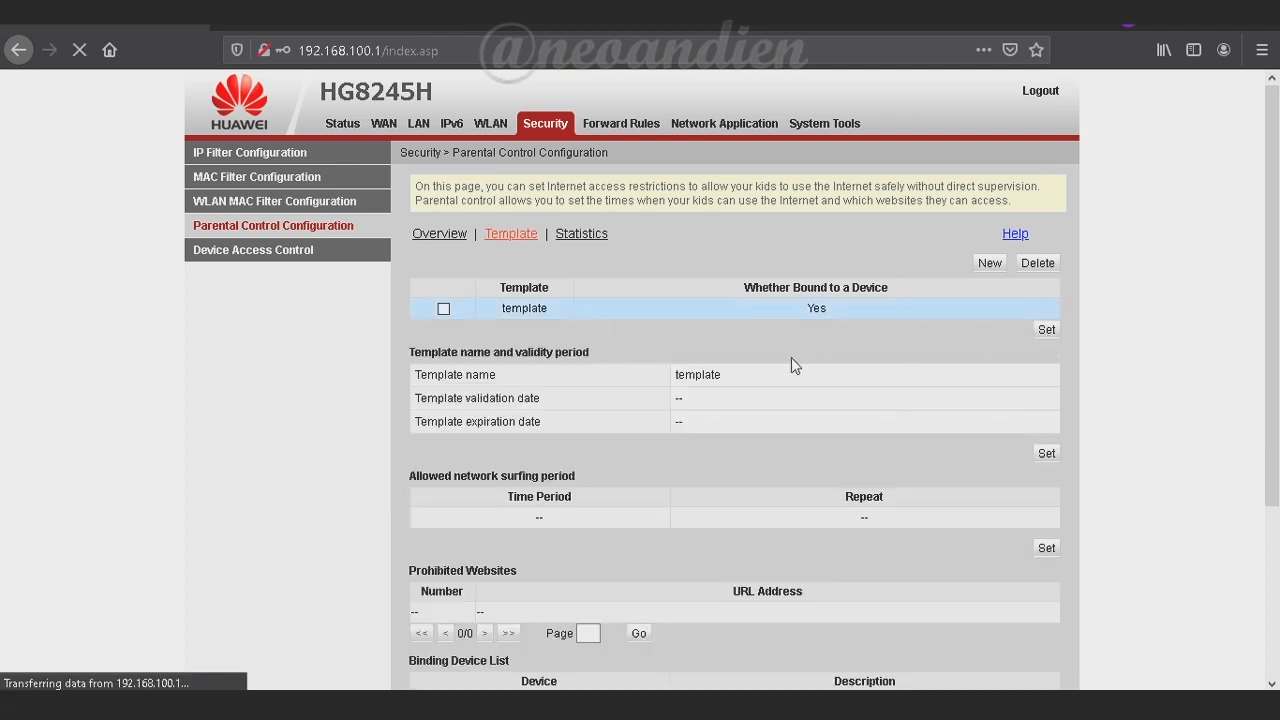
{"action": "left_click_drag", "start_coordinate": [630, 285], "coordinate": [543, 280]}
{"action": "type", "text": "anak"}
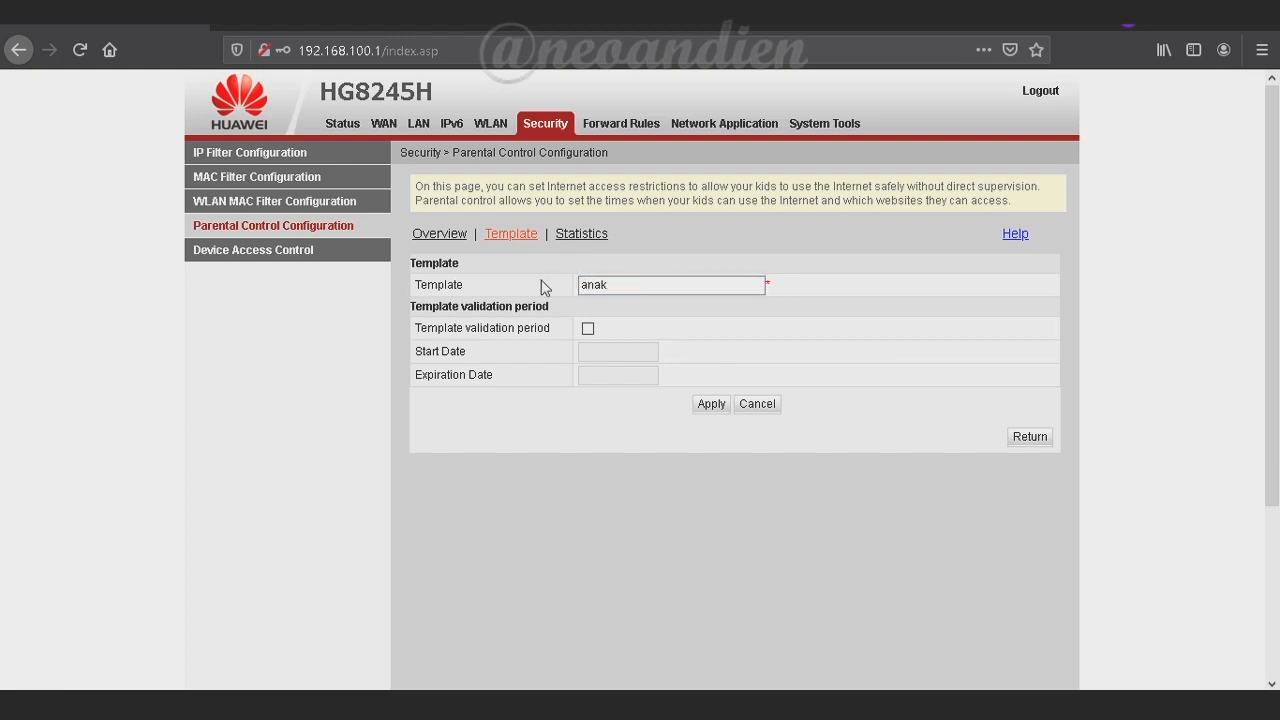
{"action": "left_click", "coordinate": [711, 404]}
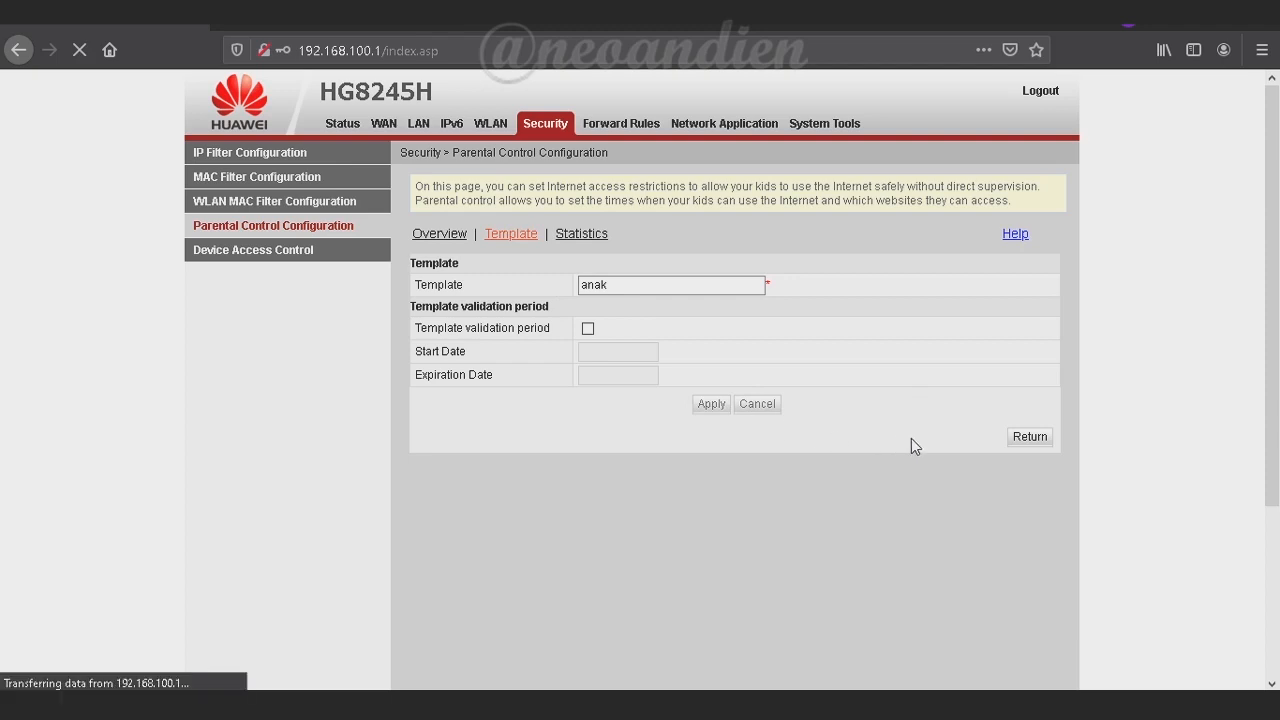
{"action": "left_click", "coordinate": [1031, 440]}
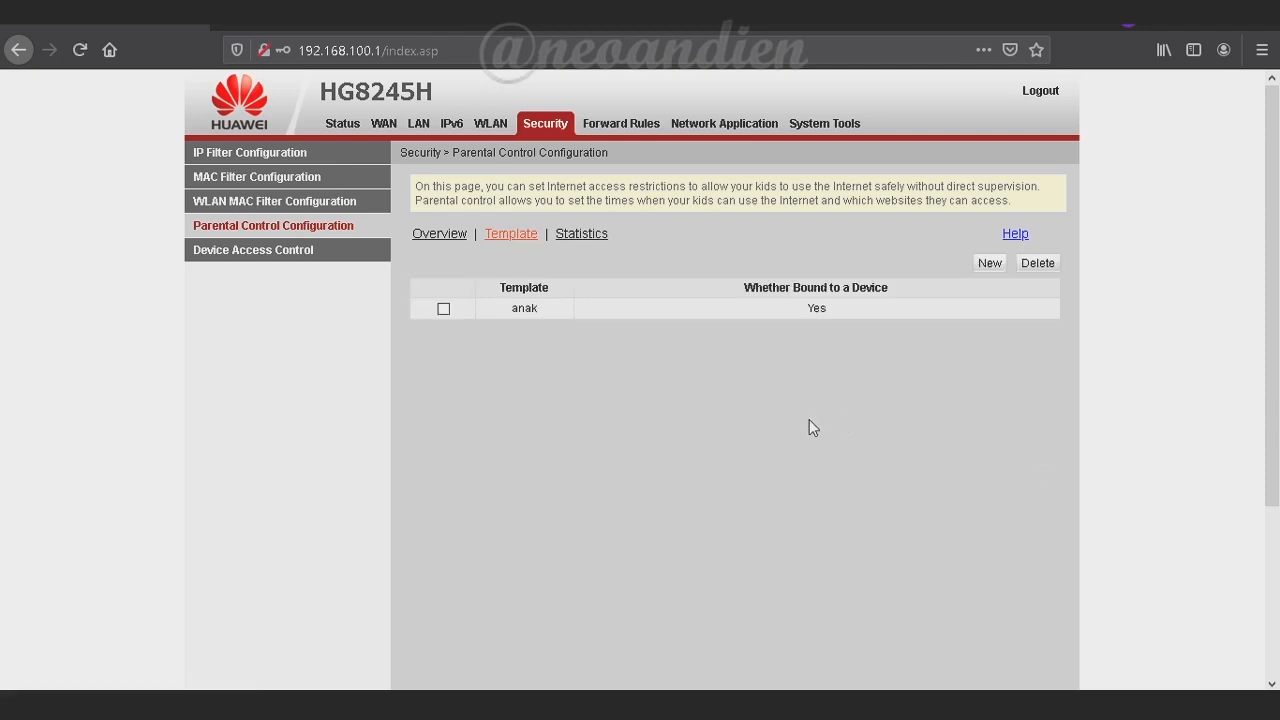
{"action": "left_click", "coordinate": [714, 309]}
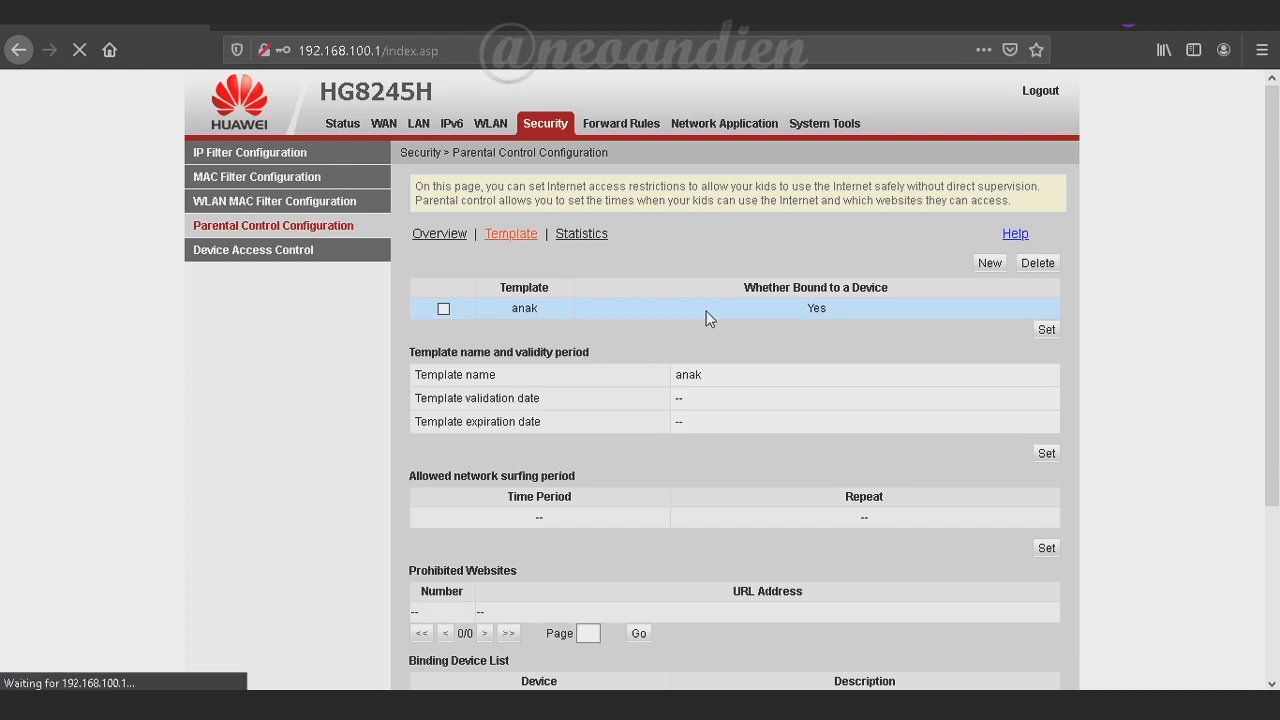
Add an allowed internet period of 06:00–22:00 repeating Sunday through Friday
{"action": "left_click", "coordinate": [1046, 455]}
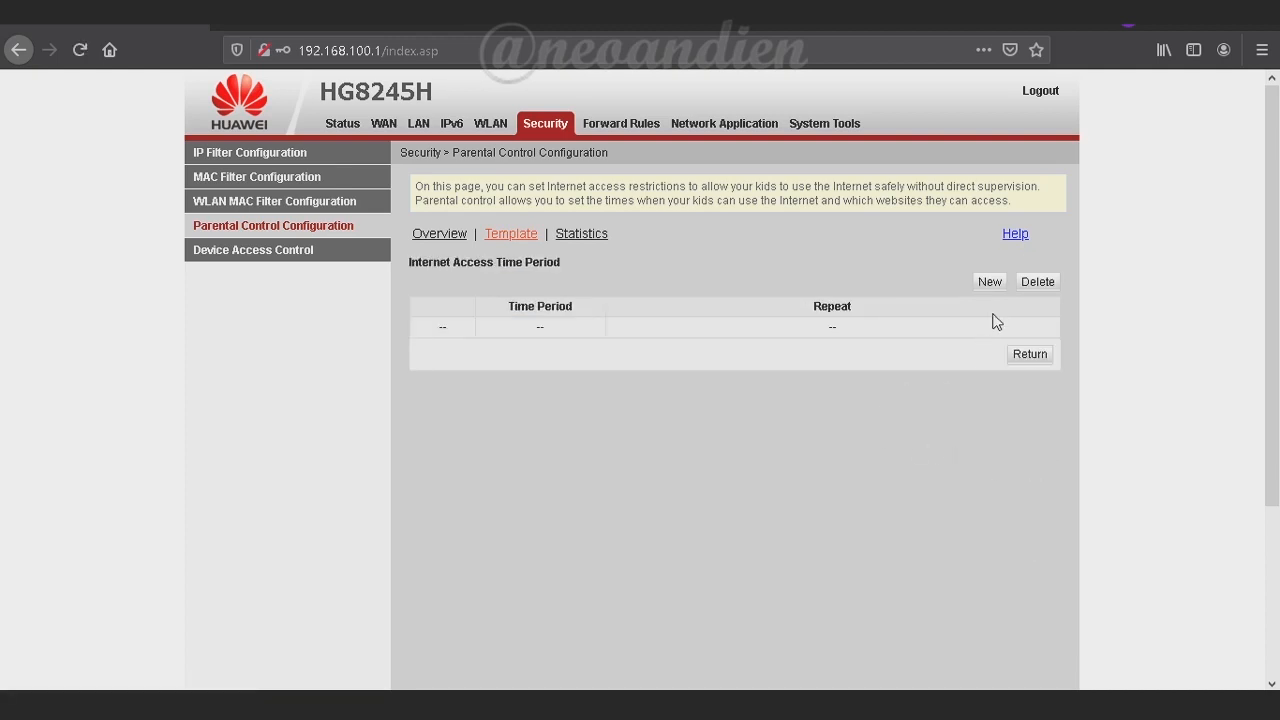
{"action": "left_click", "coordinate": [990, 283]}
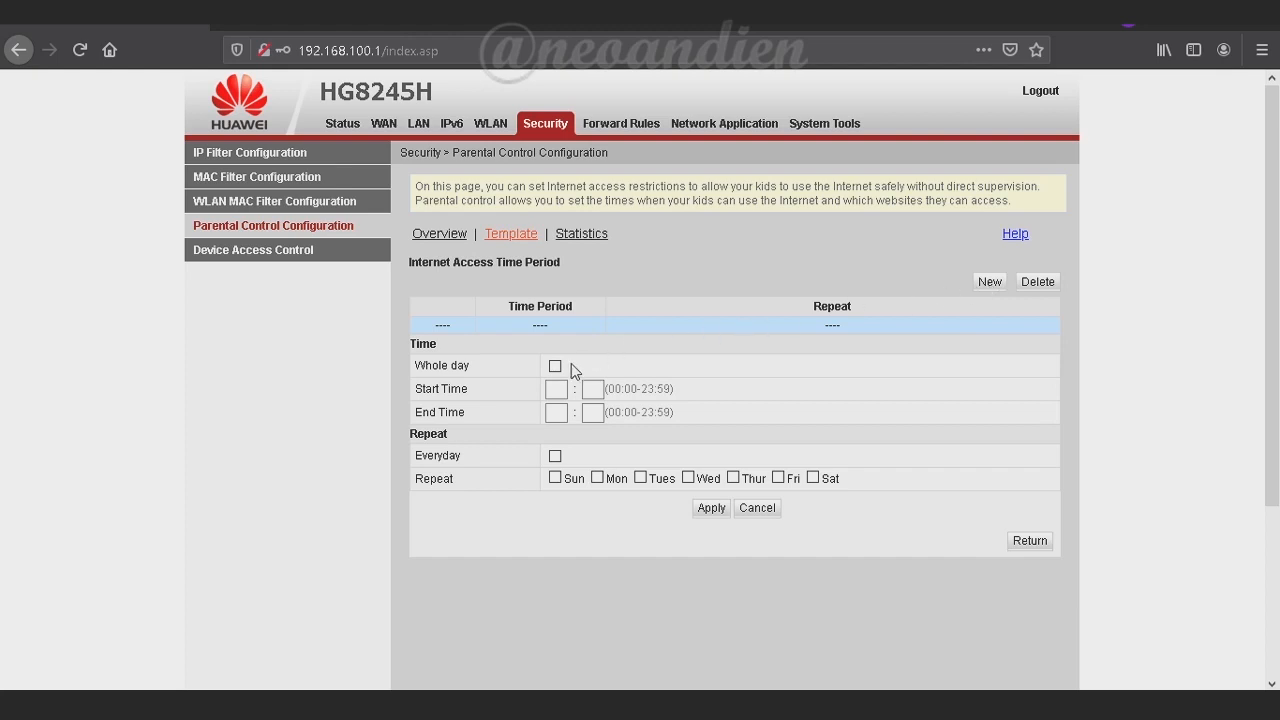
{"action": "left_click", "coordinate": [556, 390]}
{"action": "type", "text": "06"}
{"action": "left_click", "coordinate": [587, 392]}
{"action": "type", "text": "00"}
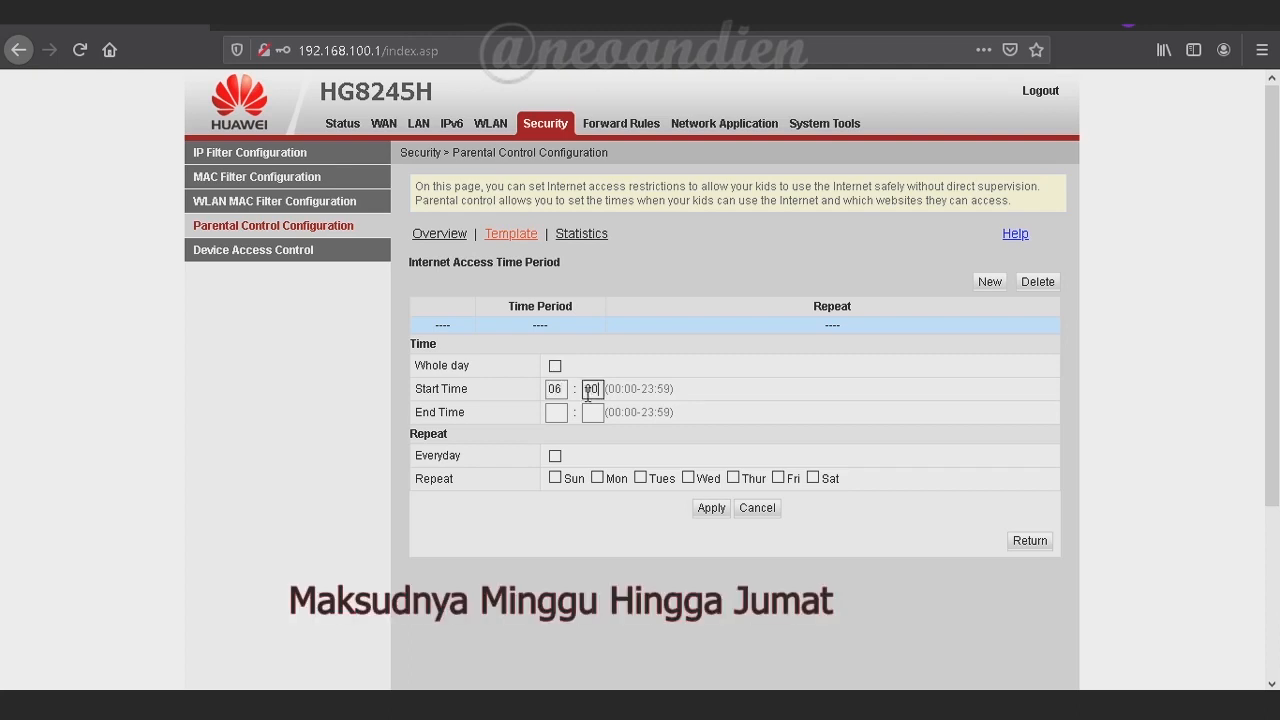
{"action": "left_click", "coordinate": [554, 411]}
{"action": "left_click", "coordinate": [640, 478]}
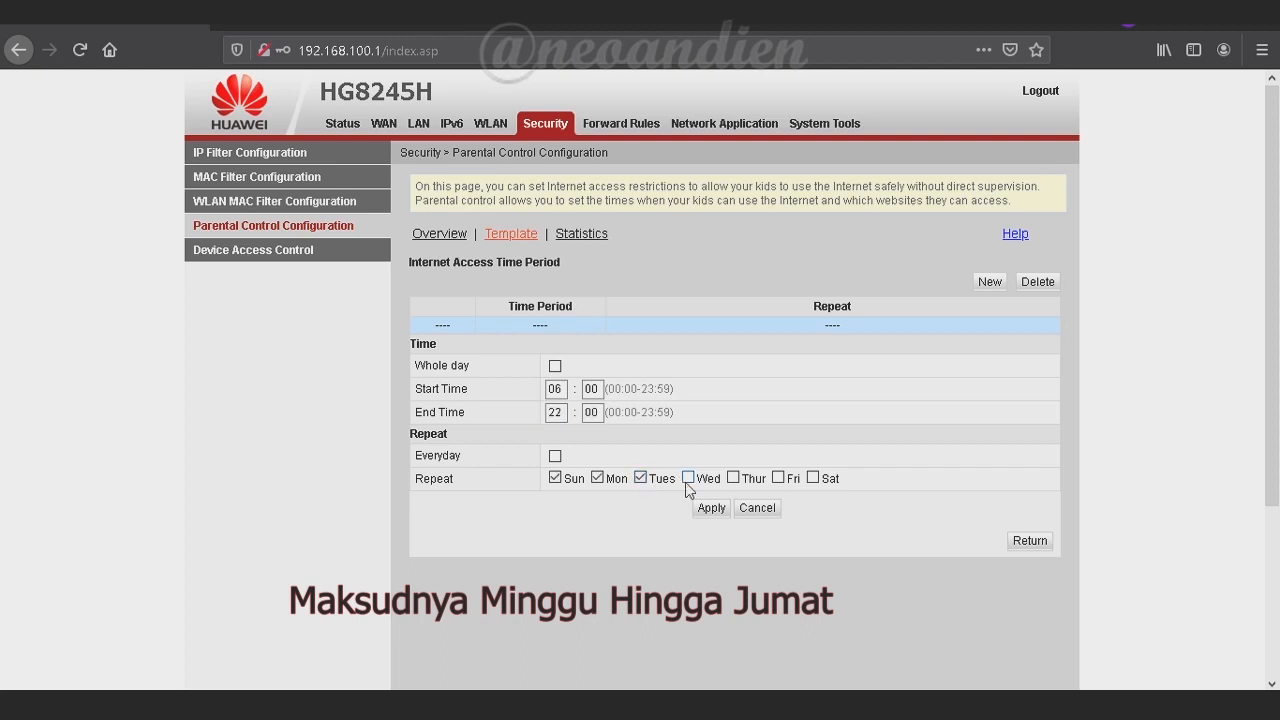
{"action": "left_click", "coordinate": [687, 478]}
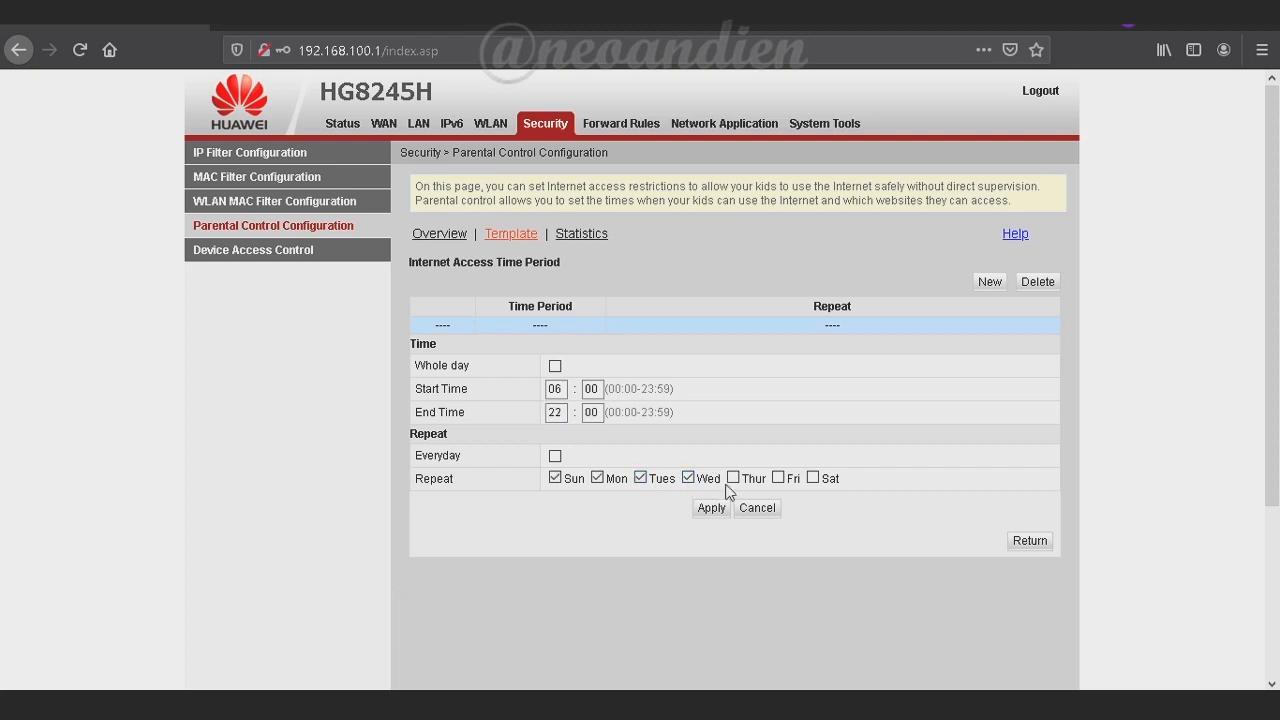
{"action": "left_click", "coordinate": [733, 478]}
{"action": "left_click", "coordinate": [778, 478]}
{"action": "left_click", "coordinate": [711, 508]}
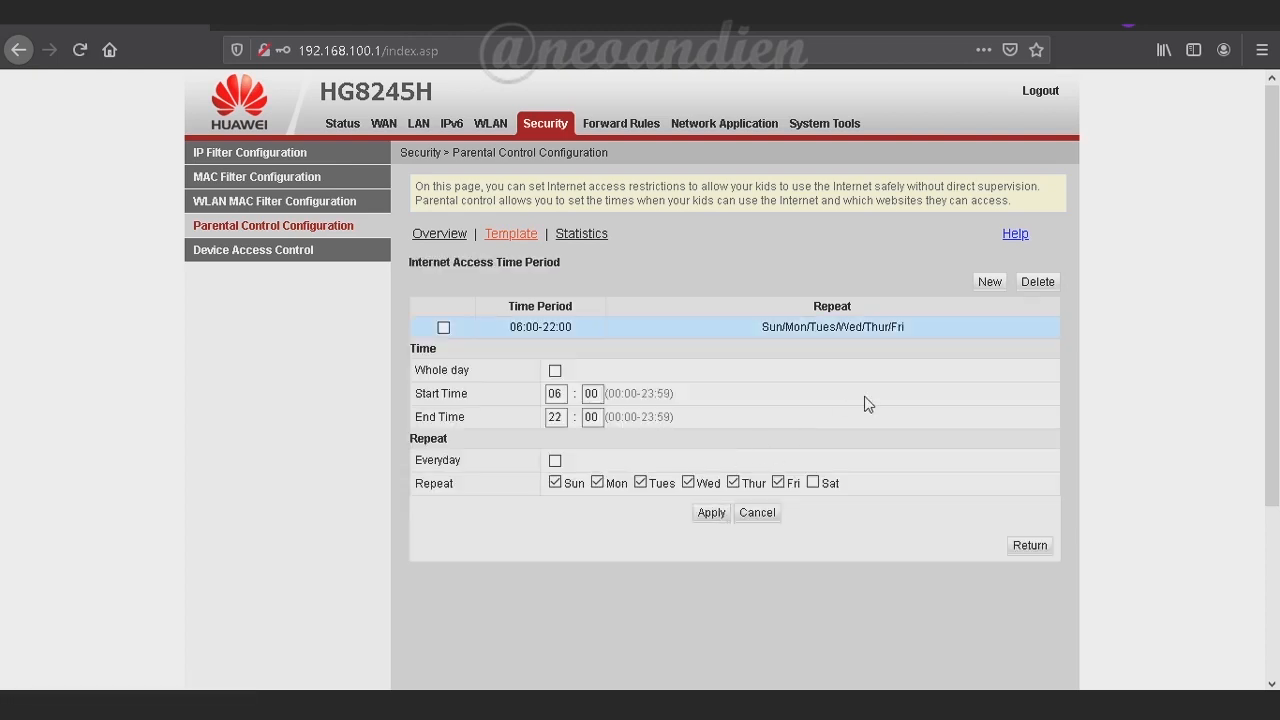
Add a Saturday allowed internet period from 04:00 to 23:59
{"action": "left_click", "coordinate": [989, 281]}
{"action": "left_click", "coordinate": [560, 411]}
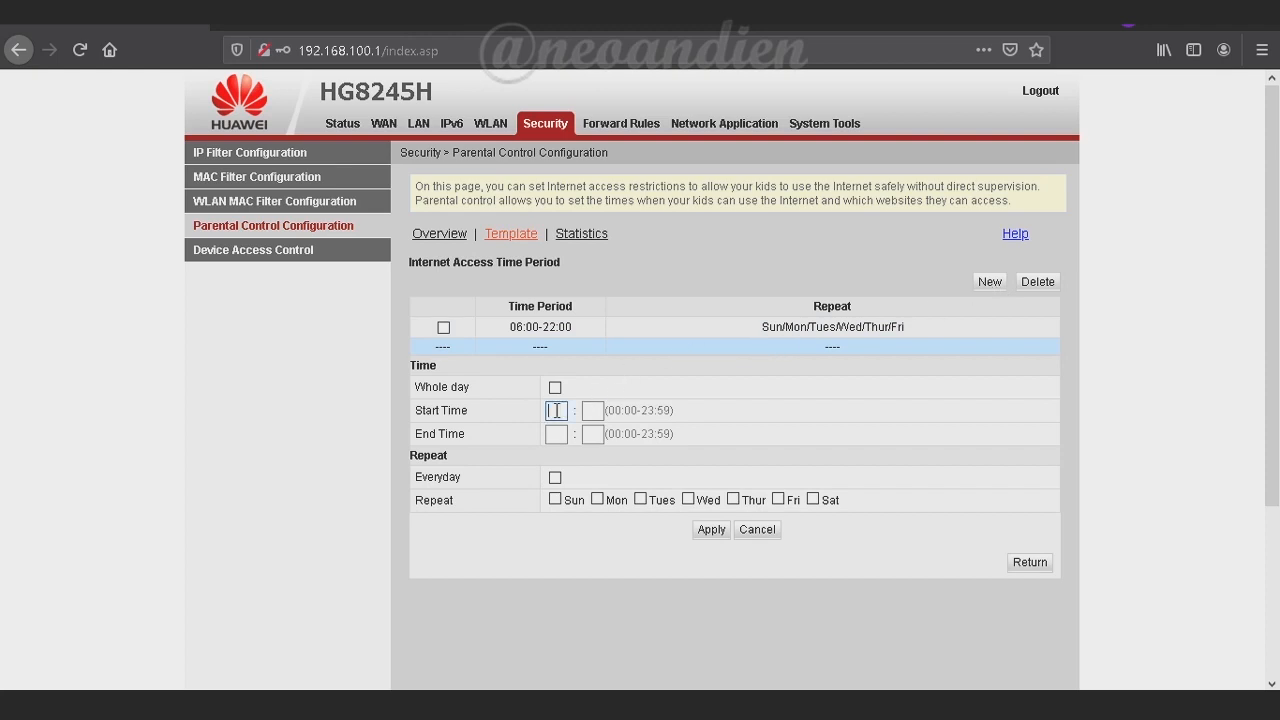
{"action": "type", "text": "04"}
{"action": "key", "text": "Tab"}
{"action": "type", "text": "00"}
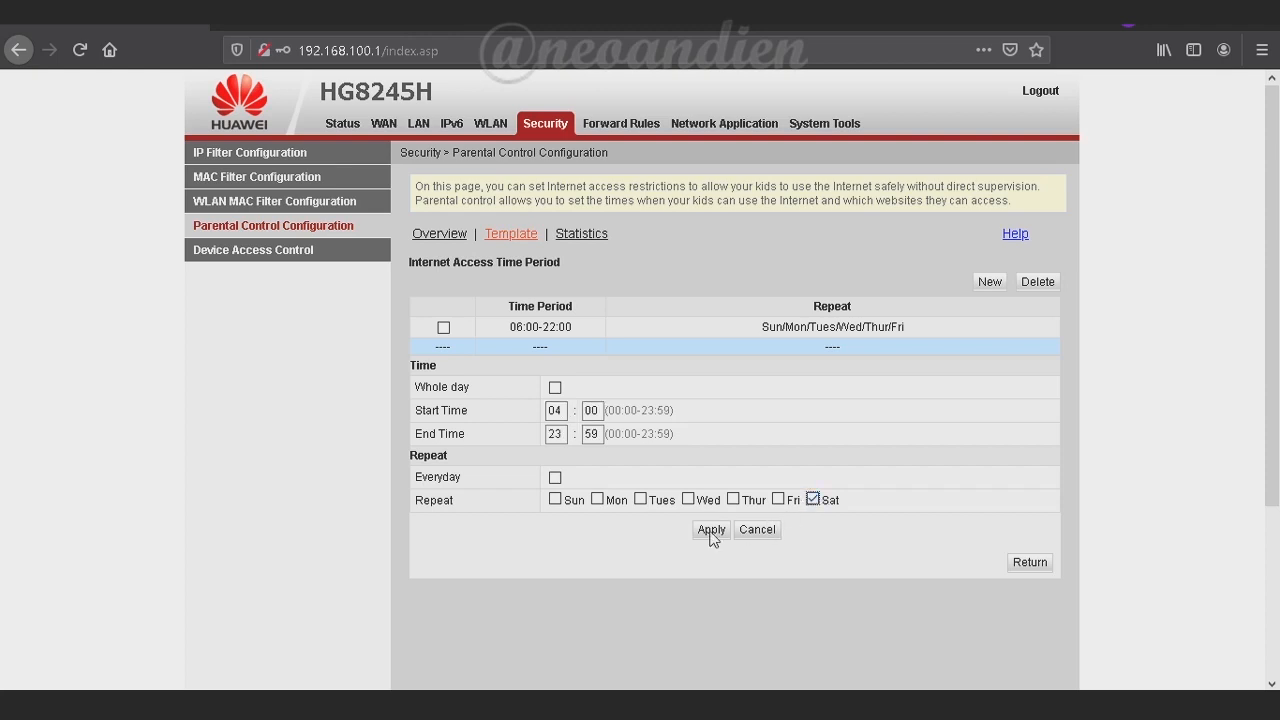
{"action": "left_click", "coordinate": [711, 530]}
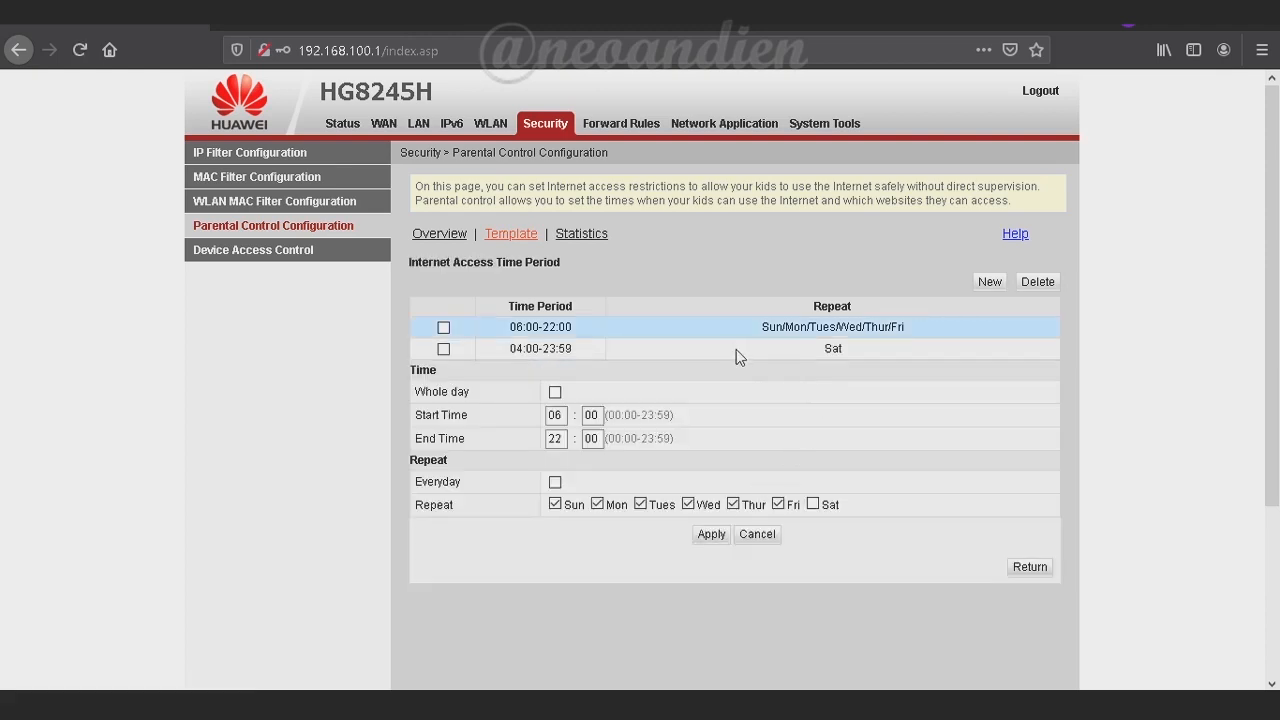
Check both time periods, then view the parental control statistics
{"action": "left_click", "coordinate": [737, 350]}
{"action": "left_click", "coordinate": [735, 328]}
{"action": "left_click", "coordinate": [727, 348]}
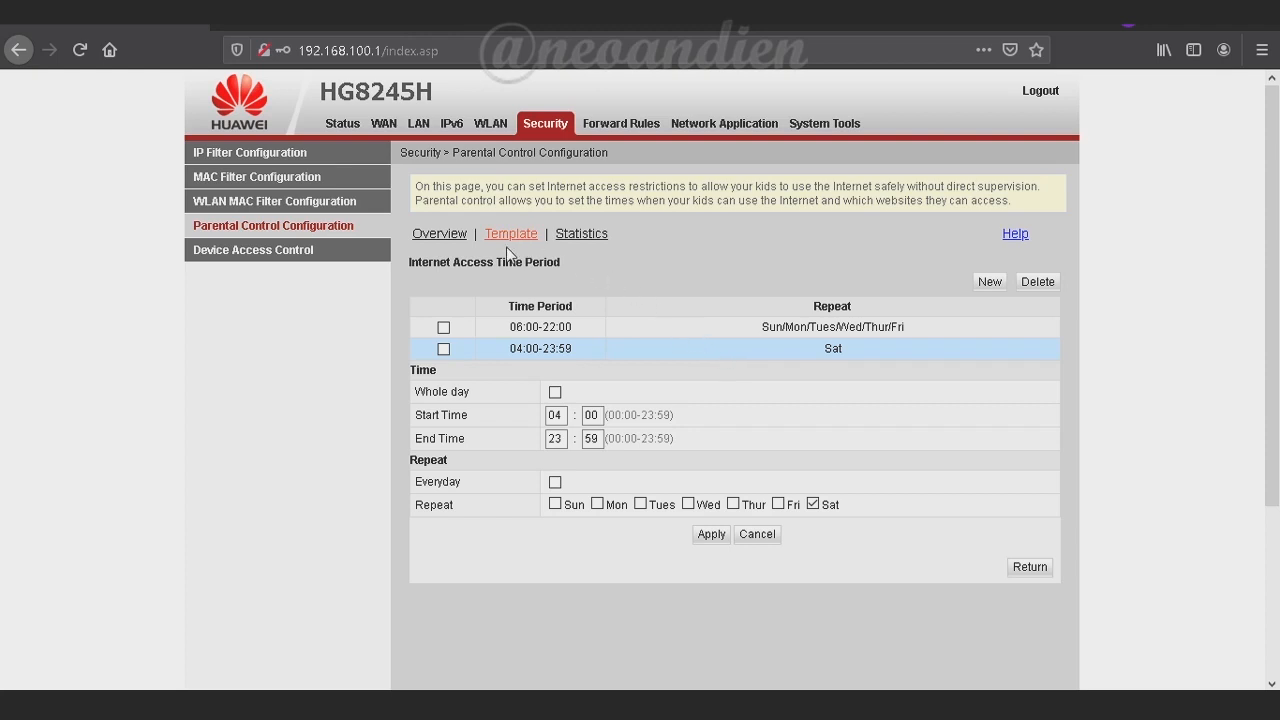
{"action": "left_click", "coordinate": [577, 238]}
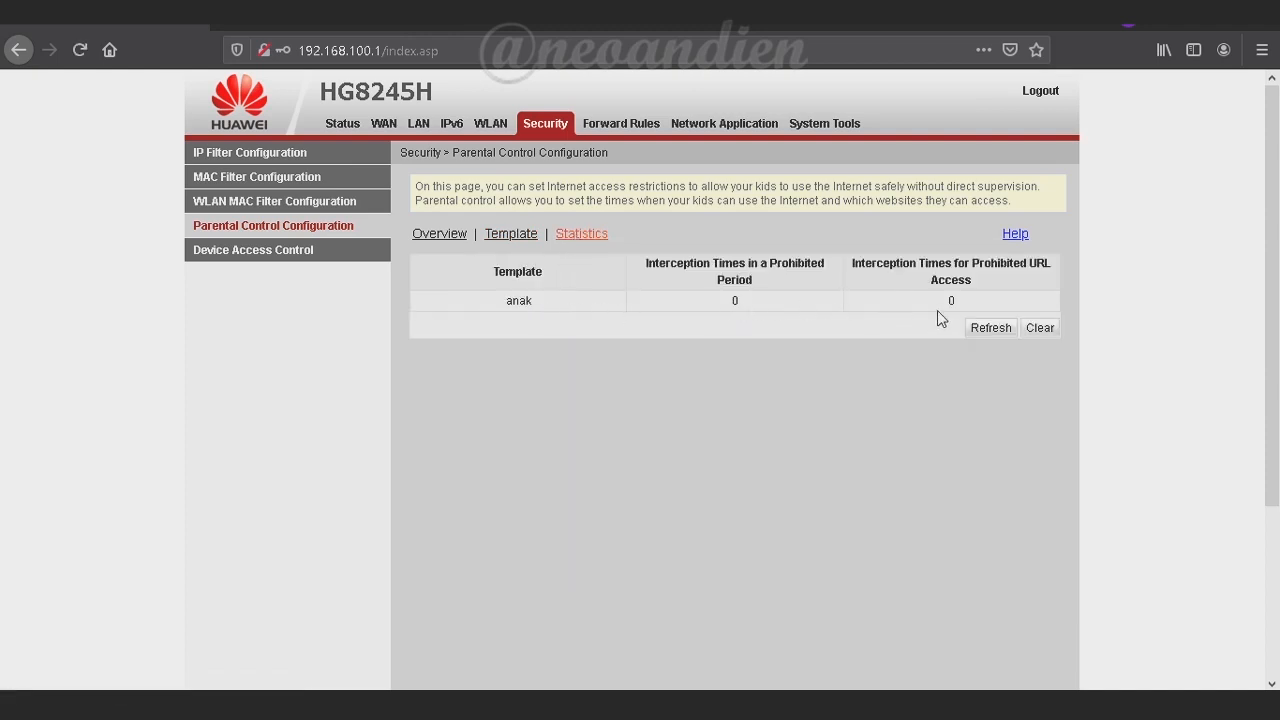
Reopen the anak template, review its settings and view its Prohibited Websites filter settings
{"action": "left_click", "coordinate": [512, 236]}
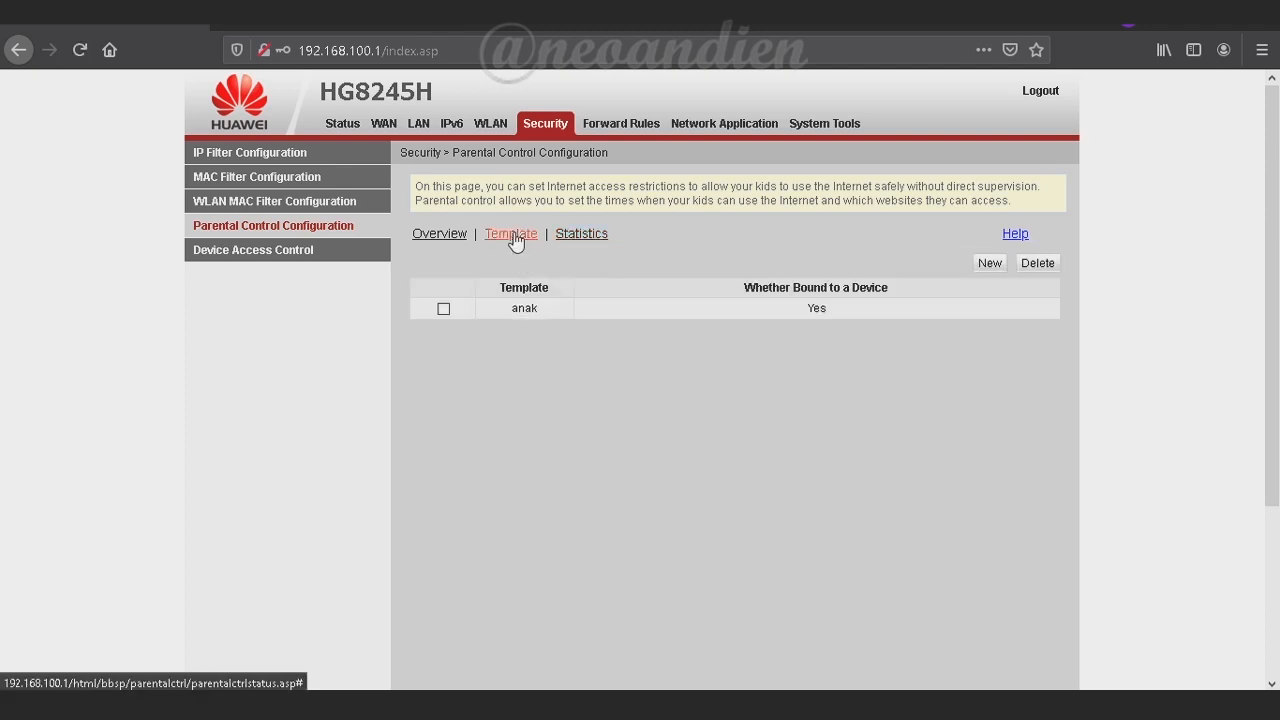
{"action": "left_click", "coordinate": [541, 310]}
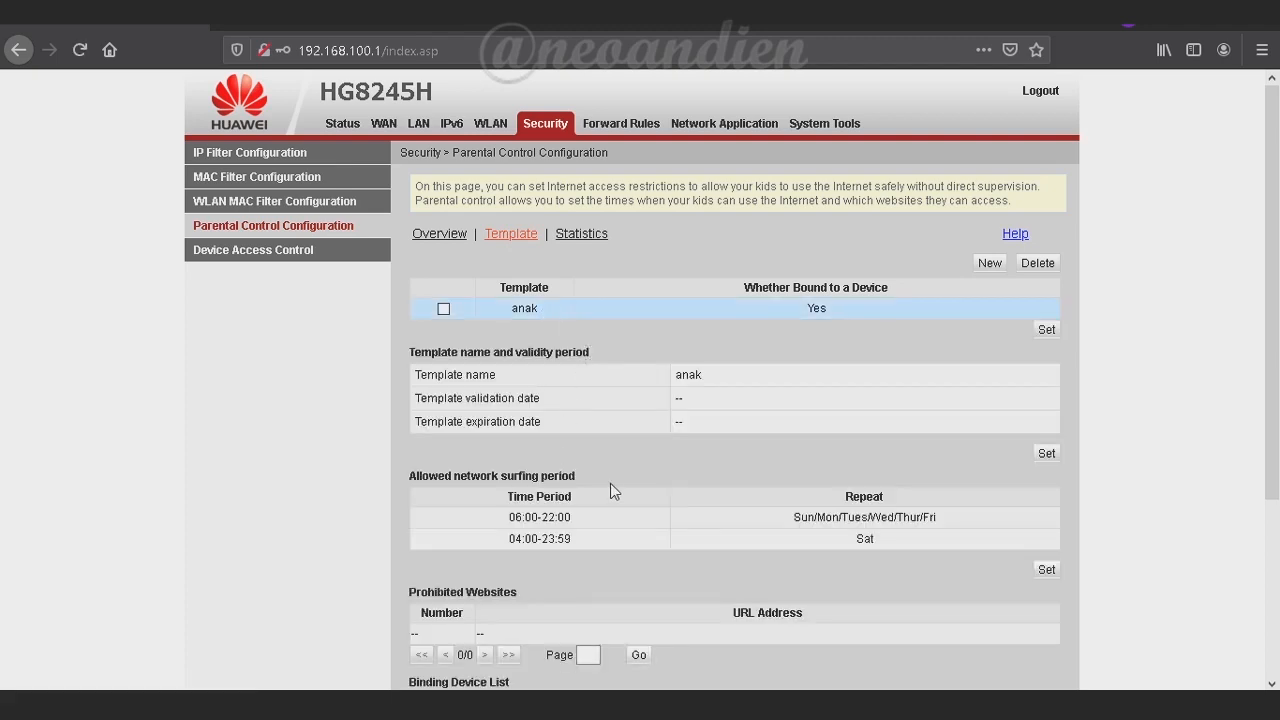
{"action": "scroll", "coordinate": [577, 460], "scroll_direction": "down", "scroll_amount": 5}
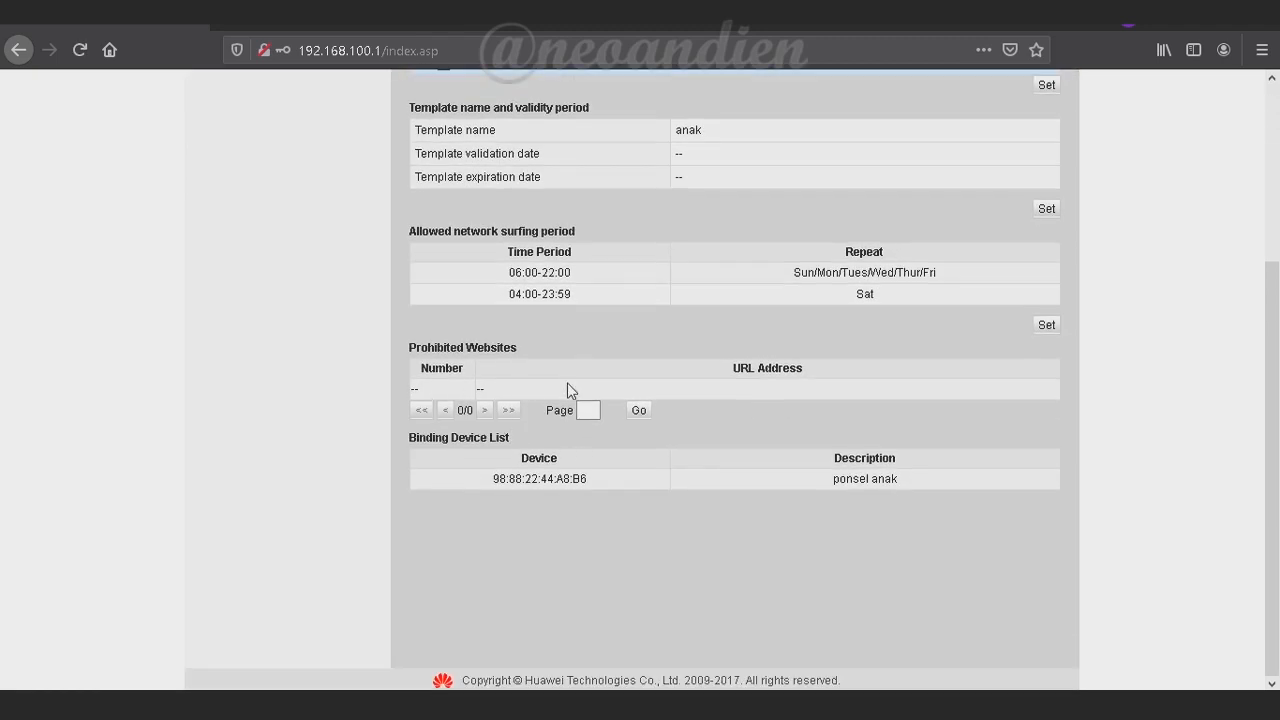
{"action": "left_click", "coordinate": [1046, 326]}
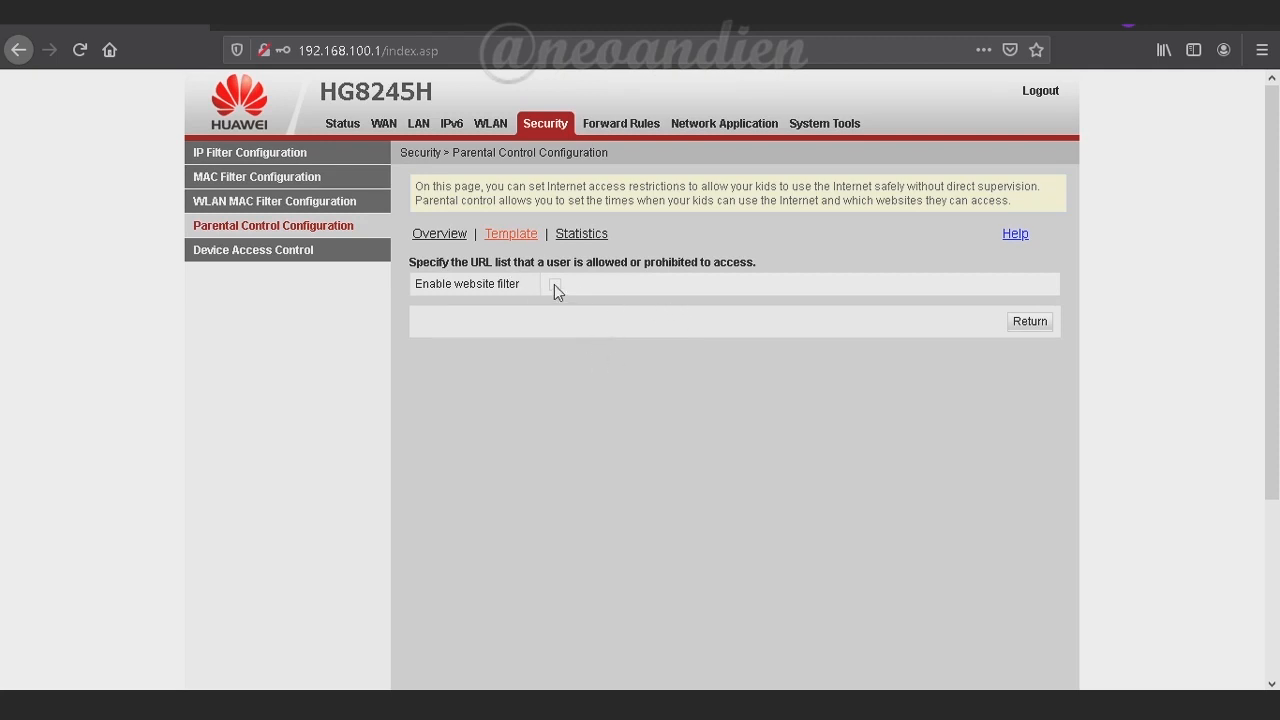
{"action": "left_click", "coordinate": [441, 236]}
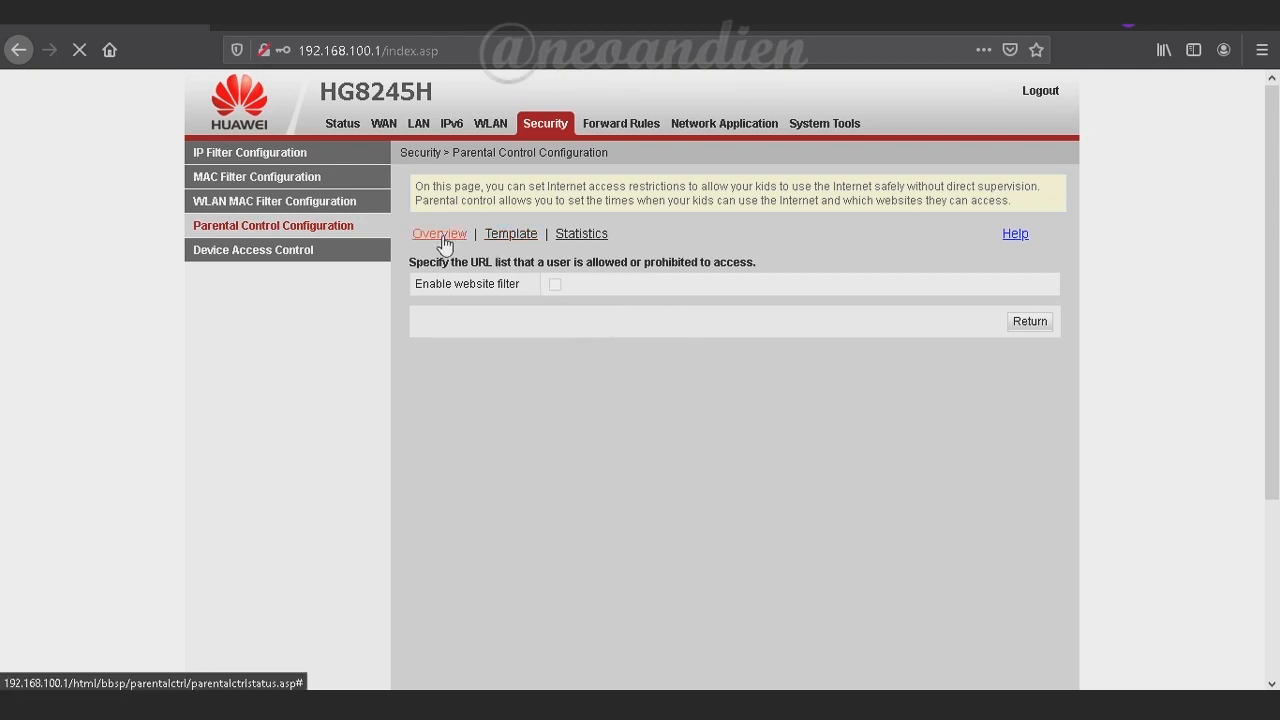
Confirm on the overview that 'ponsel anak' is bound to the anak template
{"action": "left_click", "coordinate": [601, 333]}
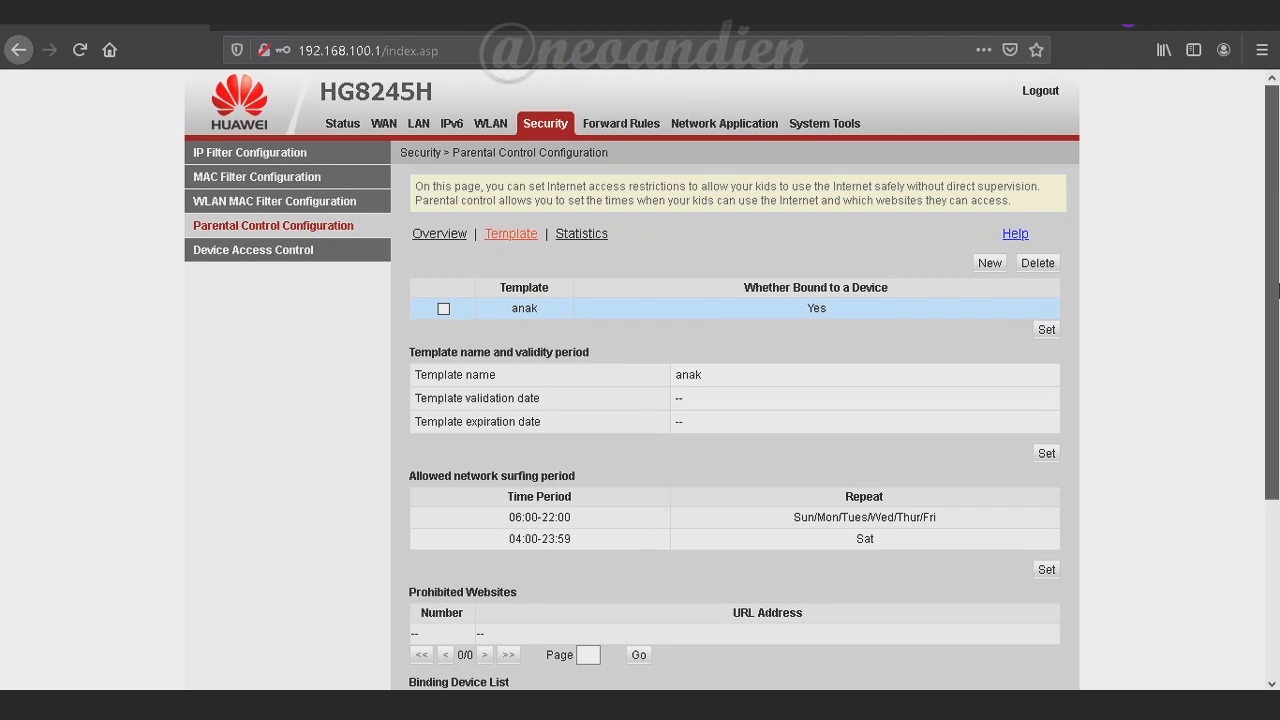
{"action": "left_click_drag", "start_coordinate": [1277, 296], "coordinate": [1277, 345]}
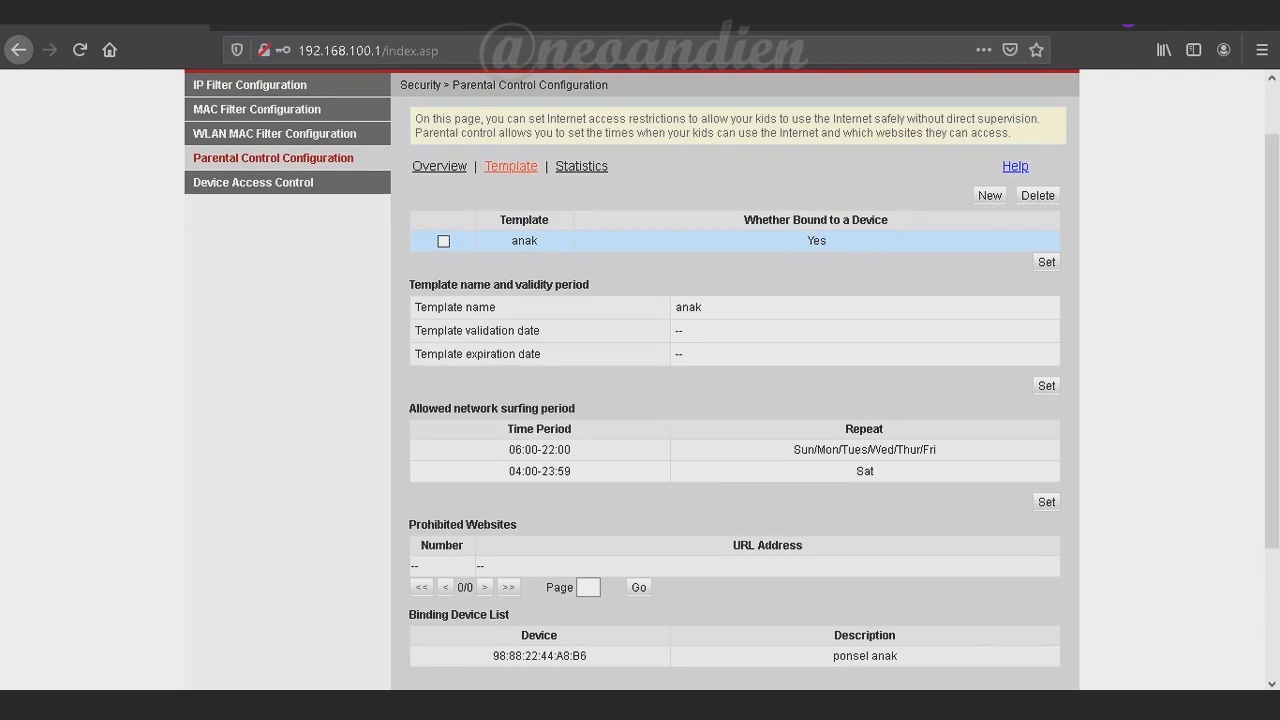
{"action": "scroll", "coordinate": [1277, 290], "scroll_direction": "up", "scroll_amount": 1}
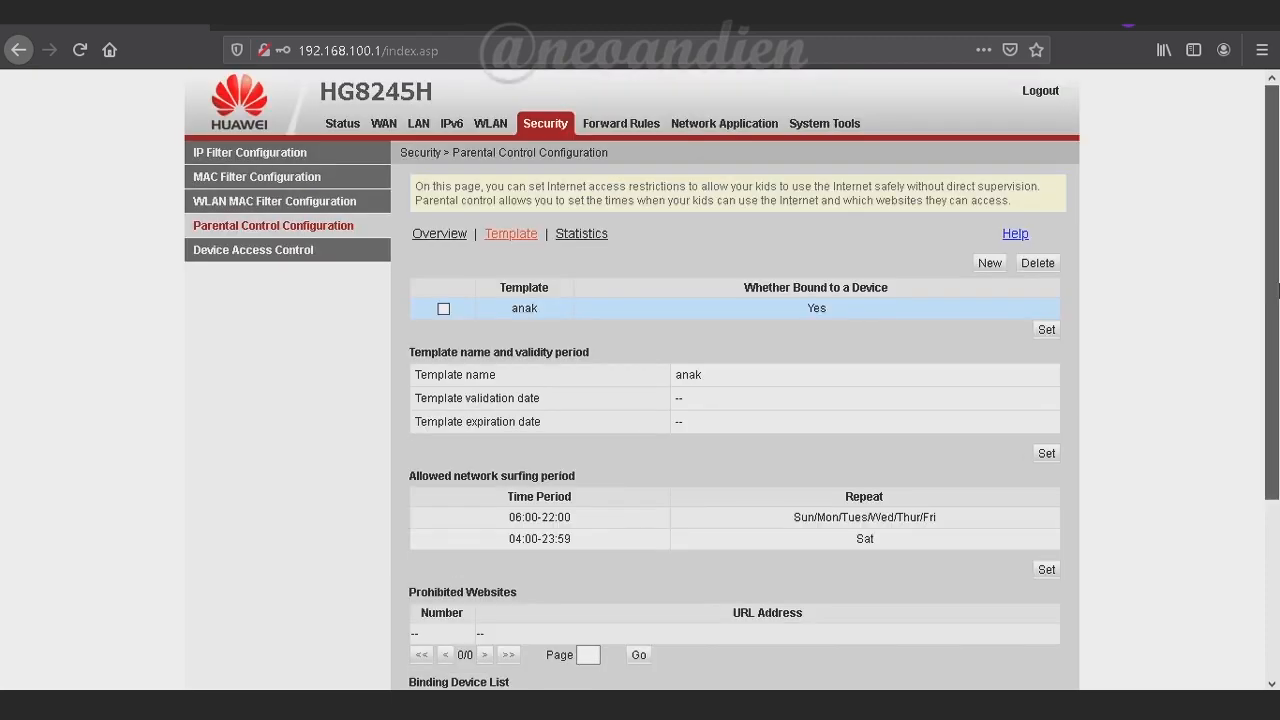
{"action": "left_click_drag", "start_coordinate": [1277, 290], "coordinate": [1277, 345]}
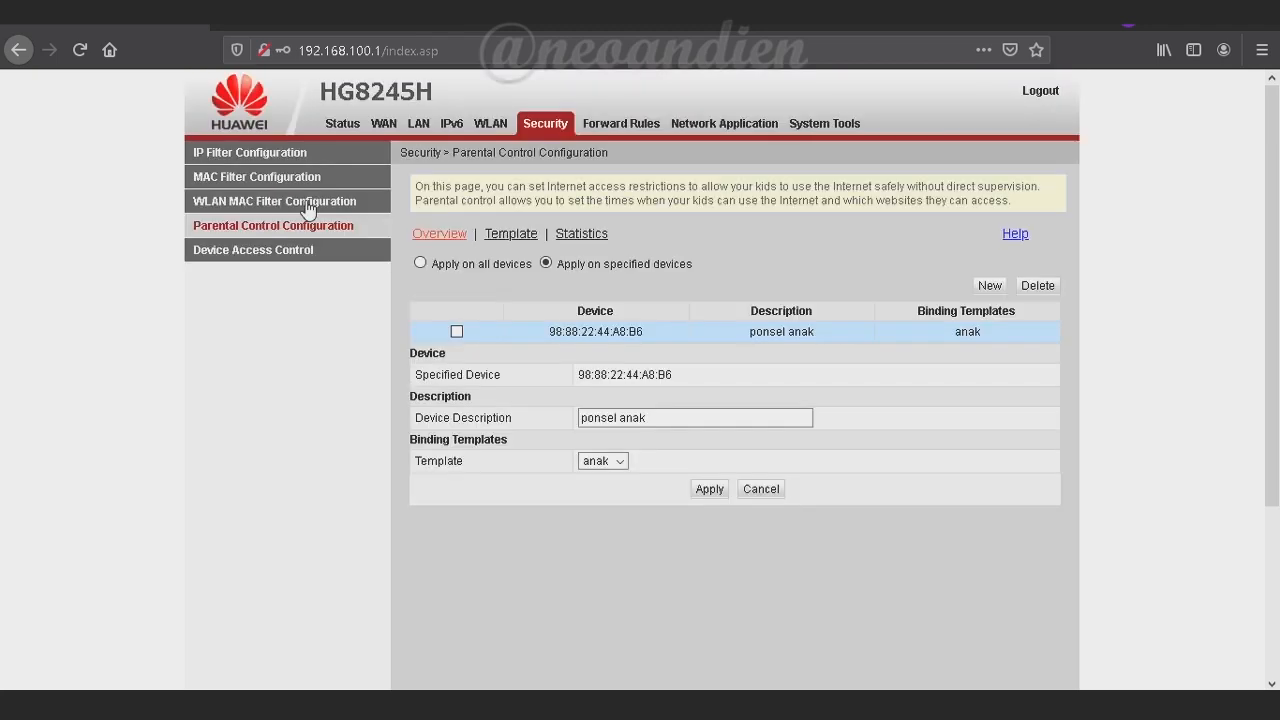
Tick Enable WLAN MAC Filter and keep Filter Mode at Blacklist
{"action": "left_click", "coordinate": [307, 204]}
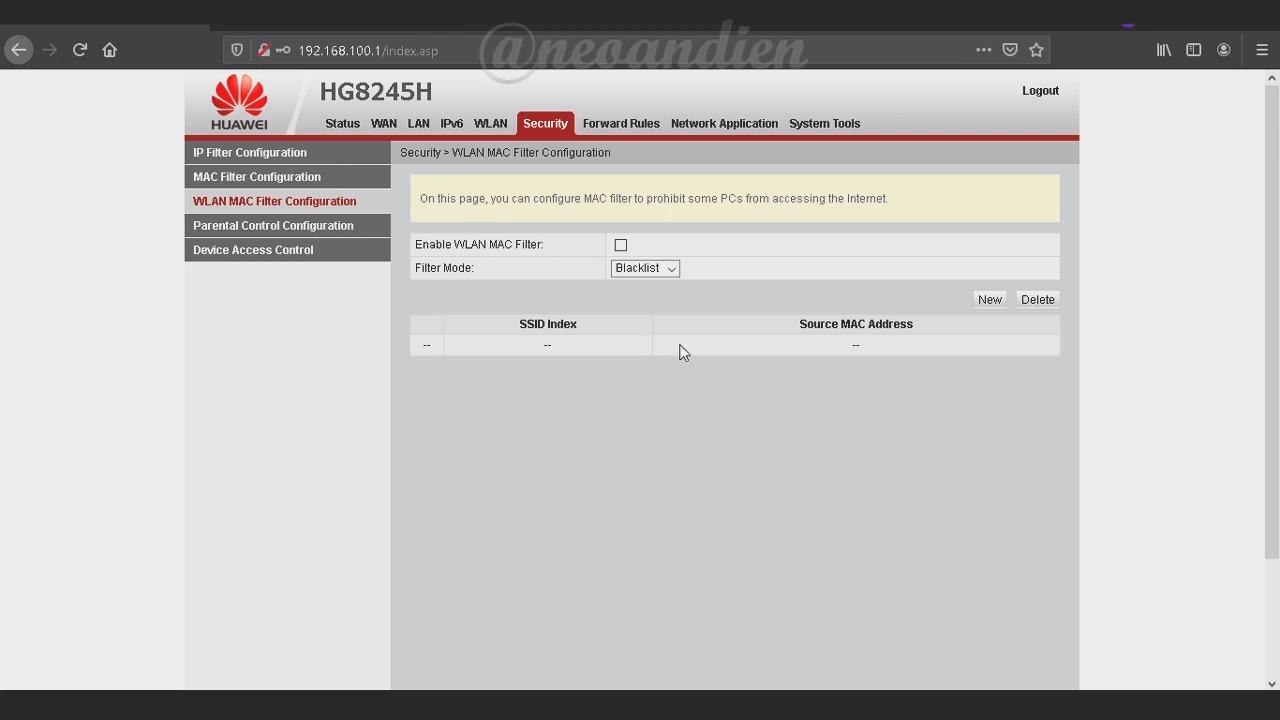
{"action": "left_click", "coordinate": [621, 246]}
{"action": "left_click", "coordinate": [673, 268]}
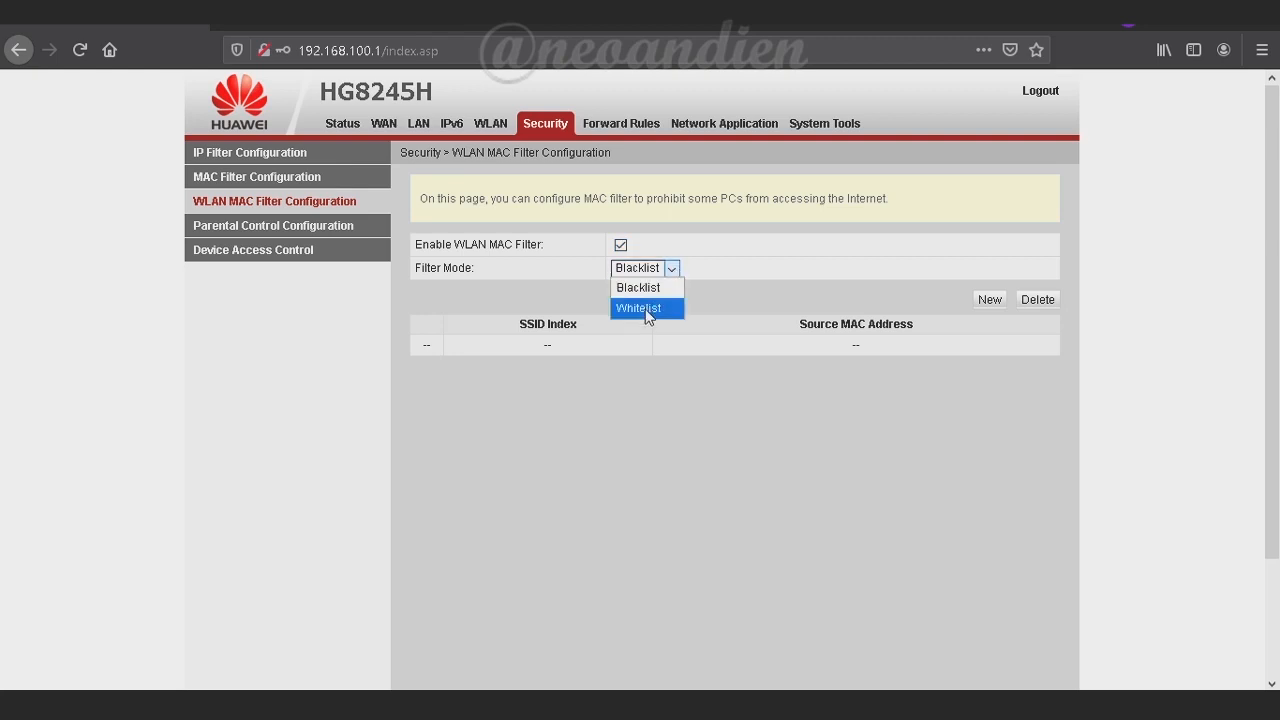
{"action": "left_click", "coordinate": [645, 290]}
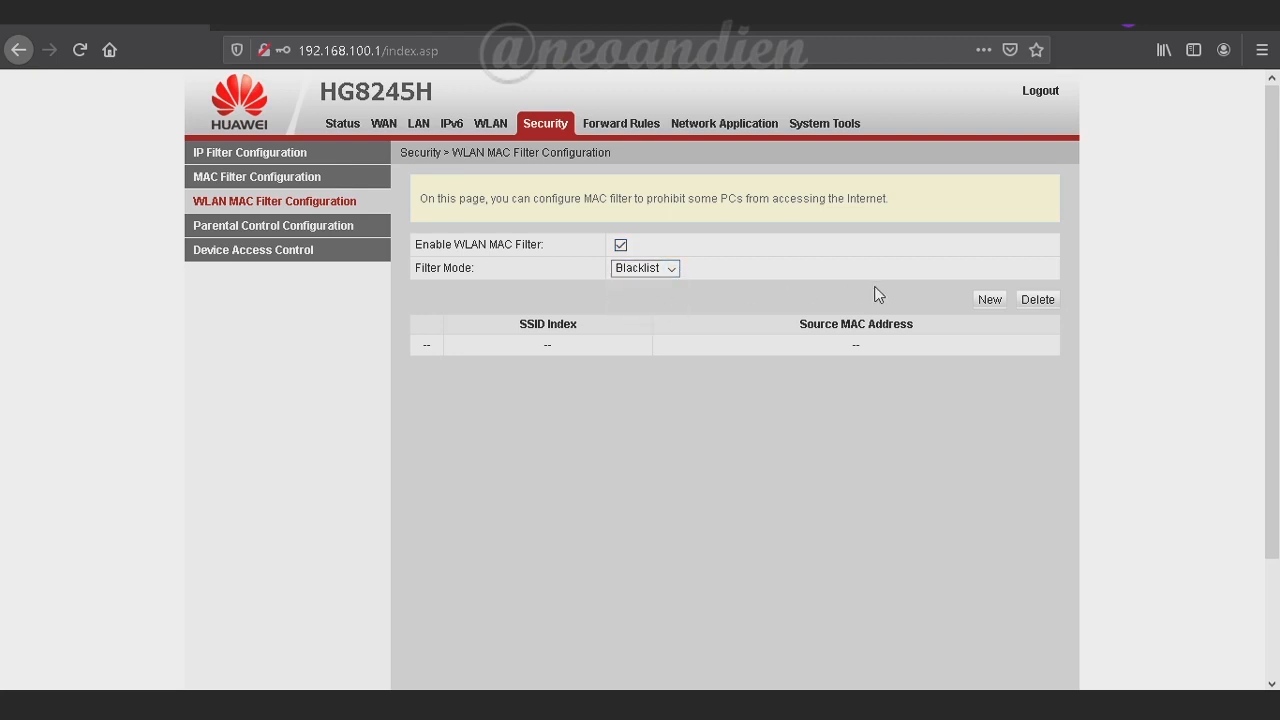
{"action": "left_click", "coordinate": [300, 225]}
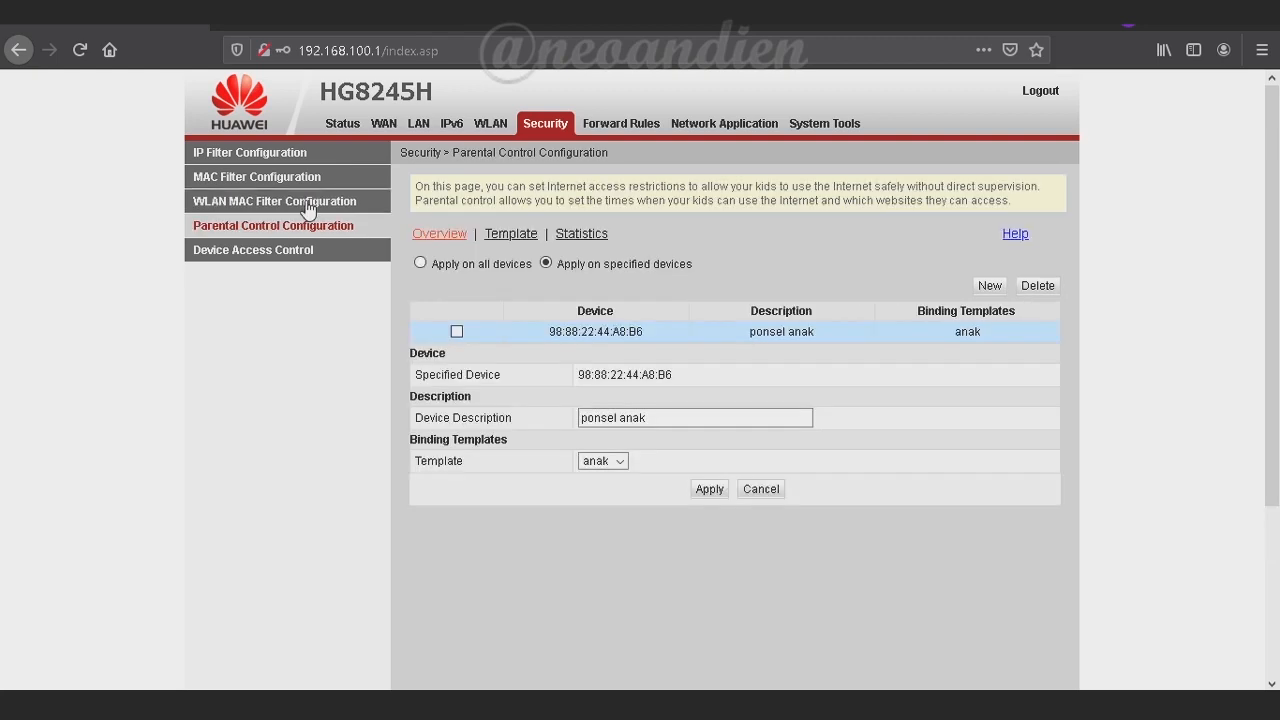
{"action": "left_click", "coordinate": [308, 204]}
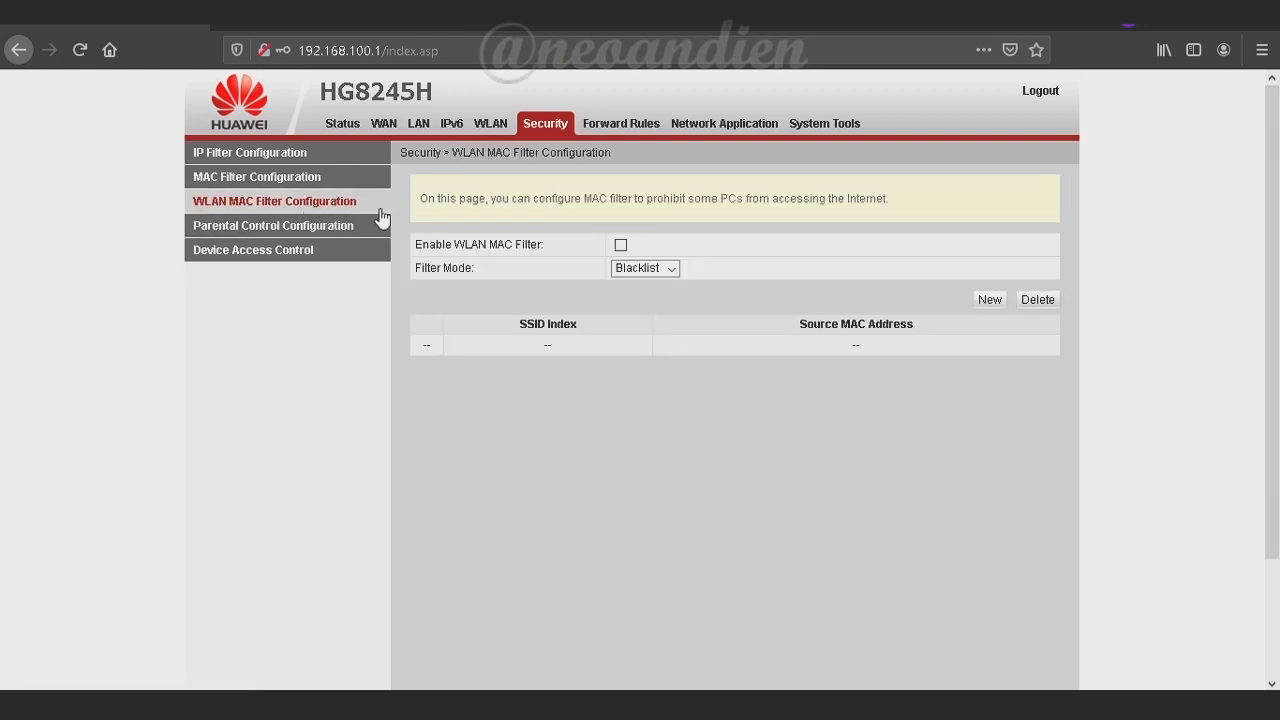
{"action": "left_click", "coordinate": [621, 246]}
{"action": "left_click", "coordinate": [673, 268]}
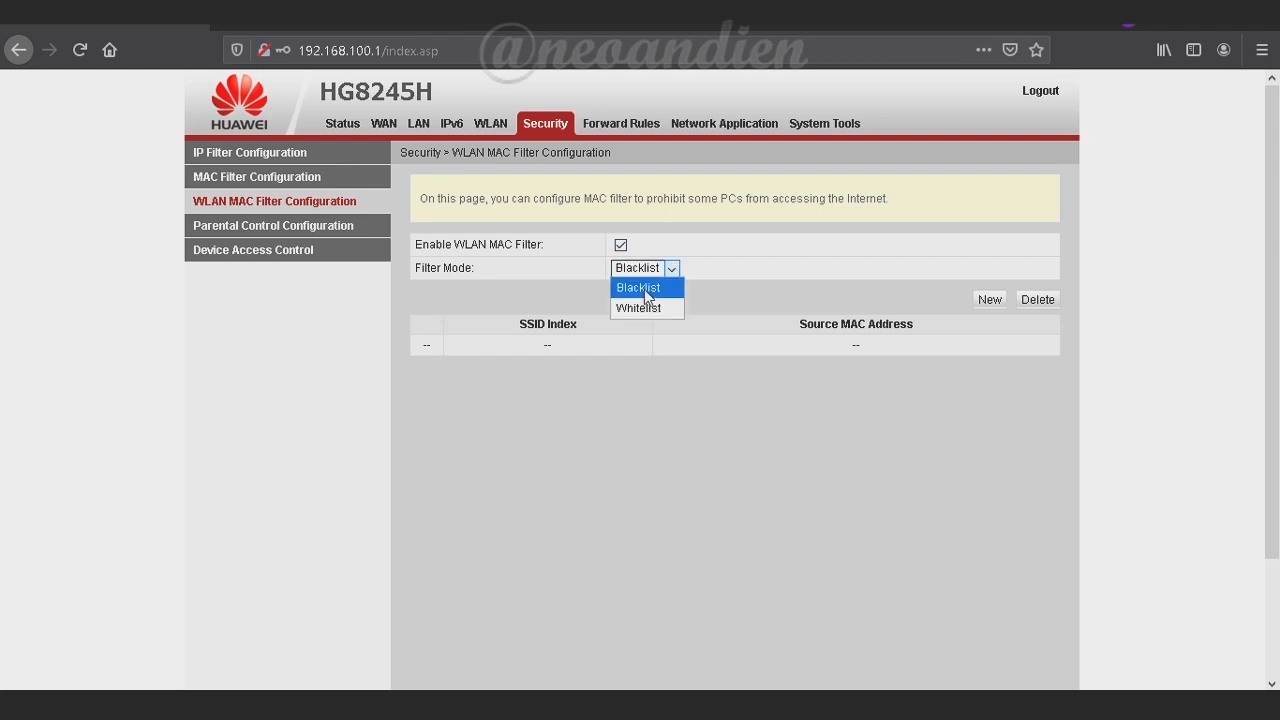
{"action": "left_click", "coordinate": [645, 289]}
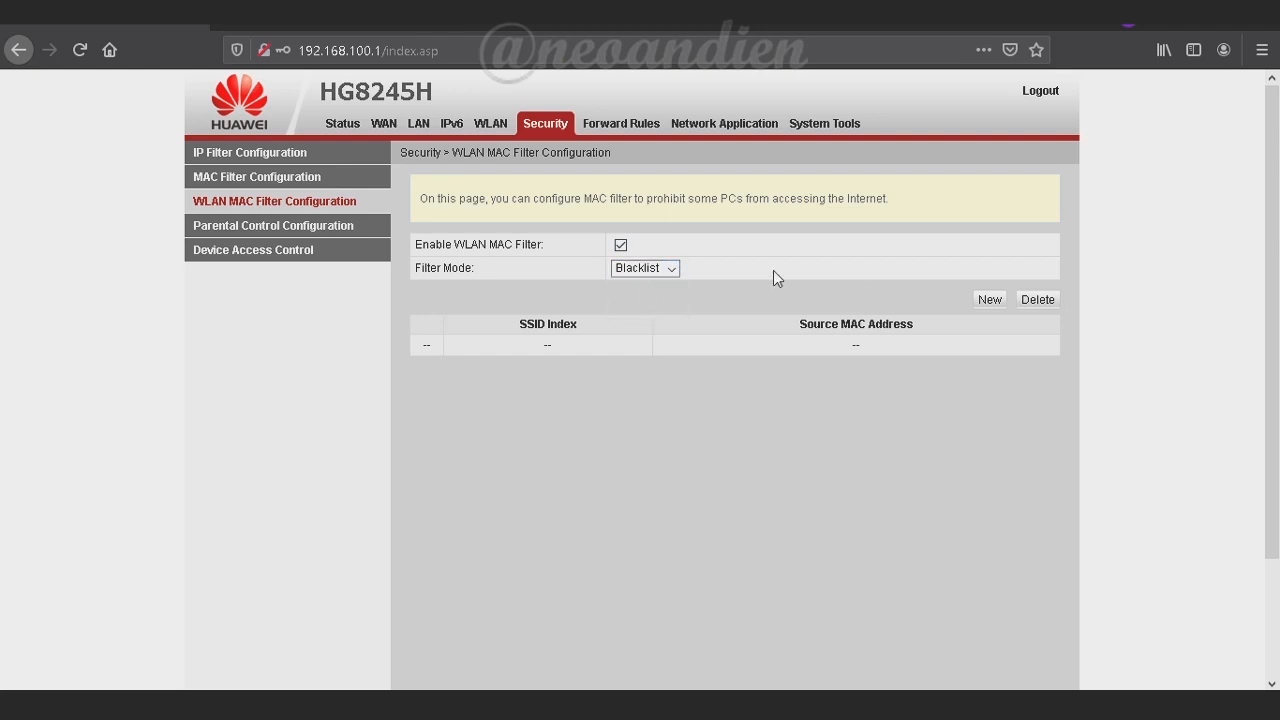
Start a new SSID1 blacklist entry with source MAC AA:BB:CC:00:11:22
{"action": "left_click", "coordinate": [988, 299]}
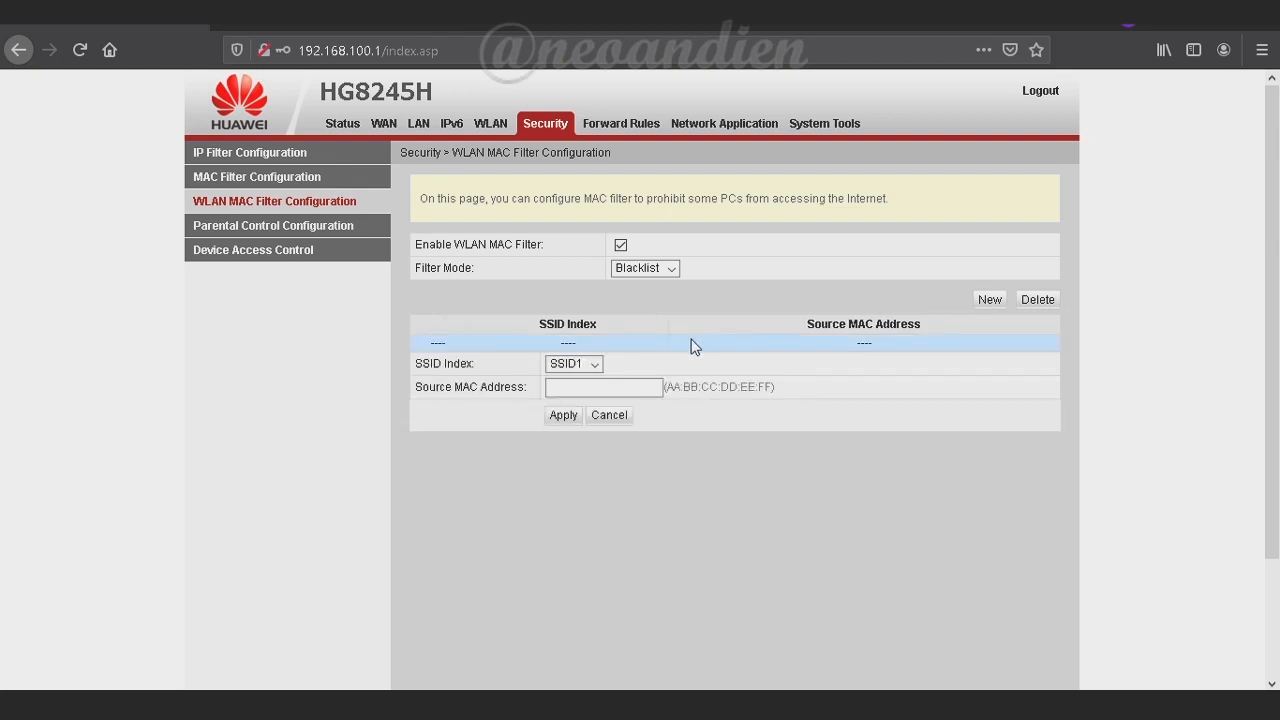
{"action": "left_click", "coordinate": [596, 386]}
{"action": "type", "text": "AA:BB:CC:00:11:22"}
Save the AA:BB:CC:00:11:22 entry, then paste a device MAC from the DHCP list into a new entry
{"action": "left_click", "coordinate": [564, 416]}
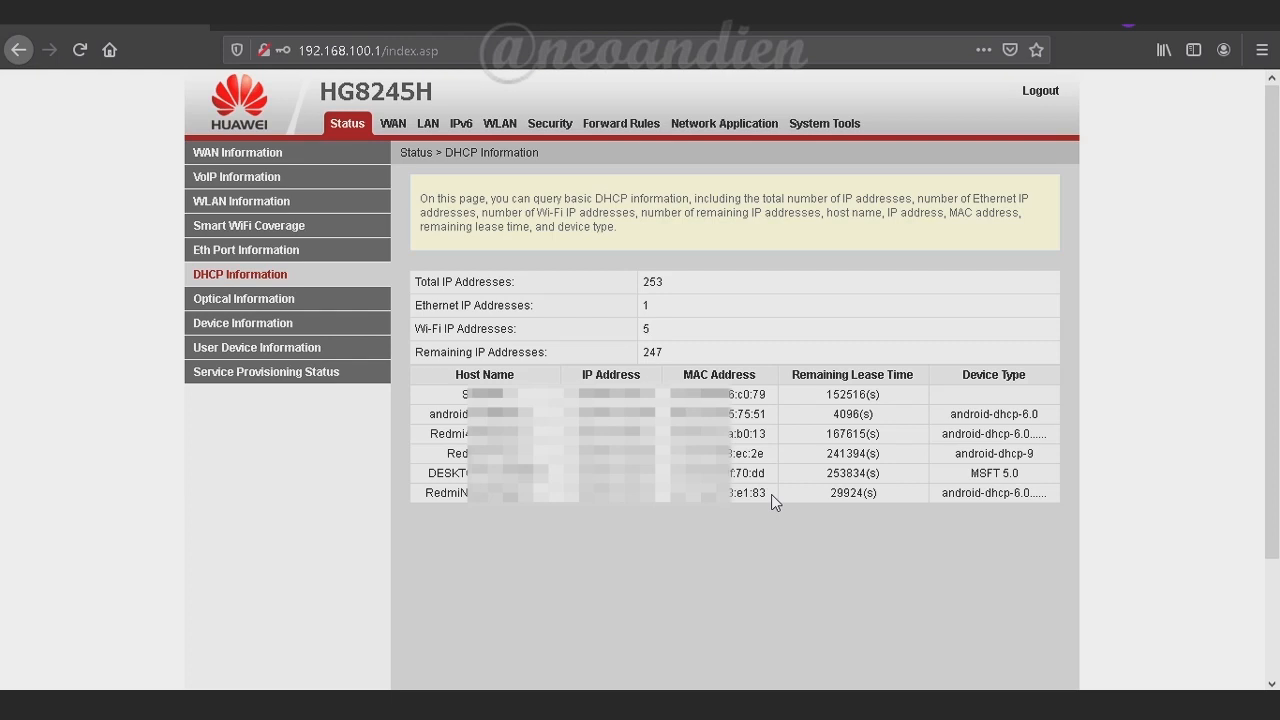
{"action": "left_click_drag", "start_coordinate": [771, 494], "coordinate": [670, 494]}
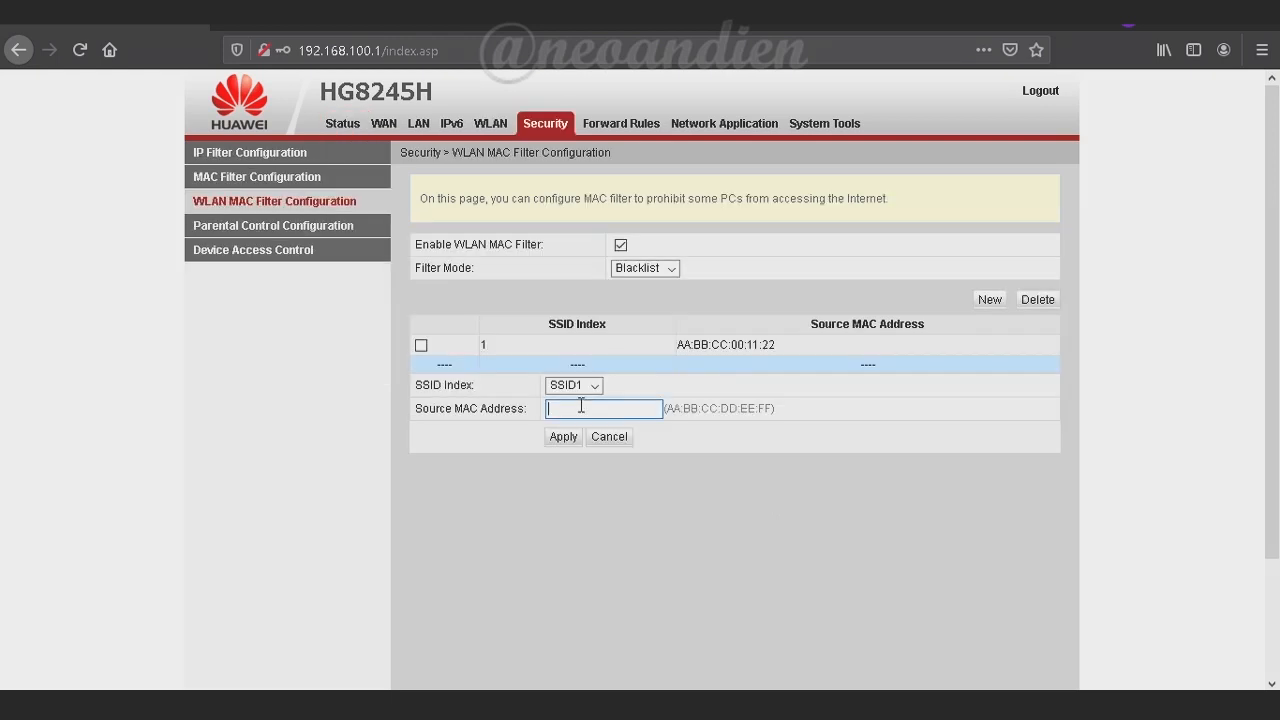
{"action": "right_click", "coordinate": [580, 409]}
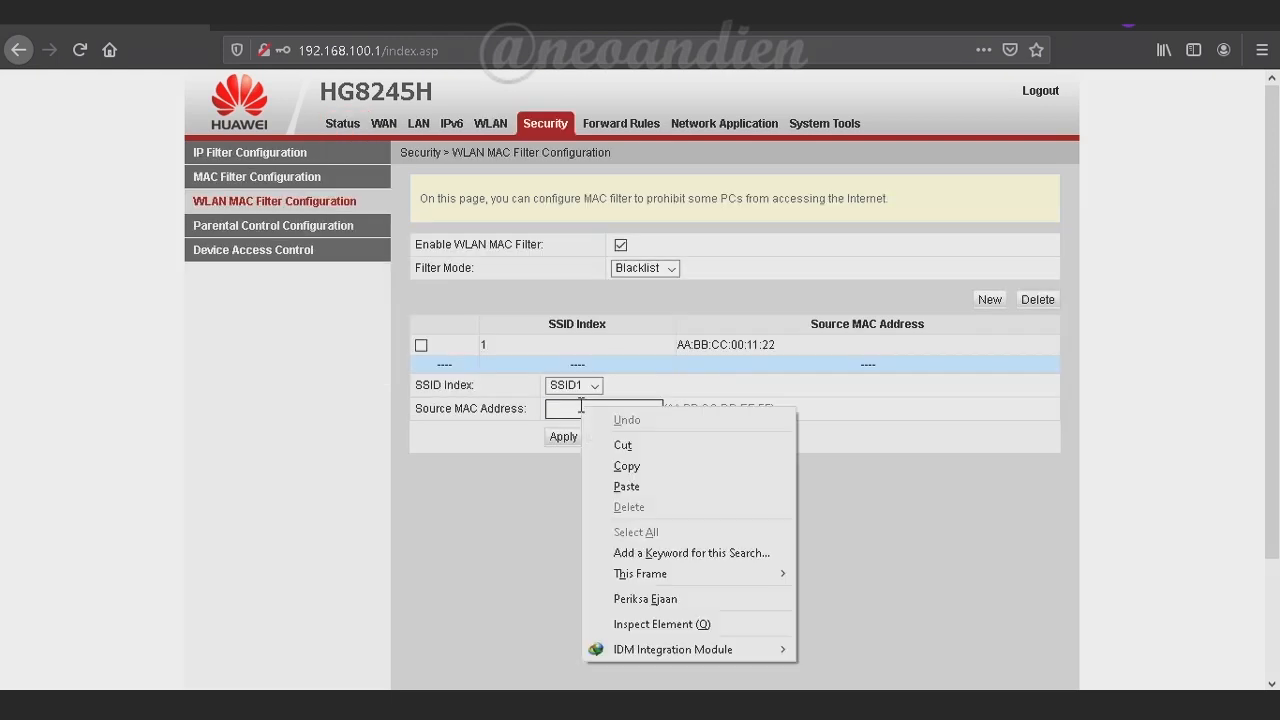
{"action": "left_click", "coordinate": [627, 487]}
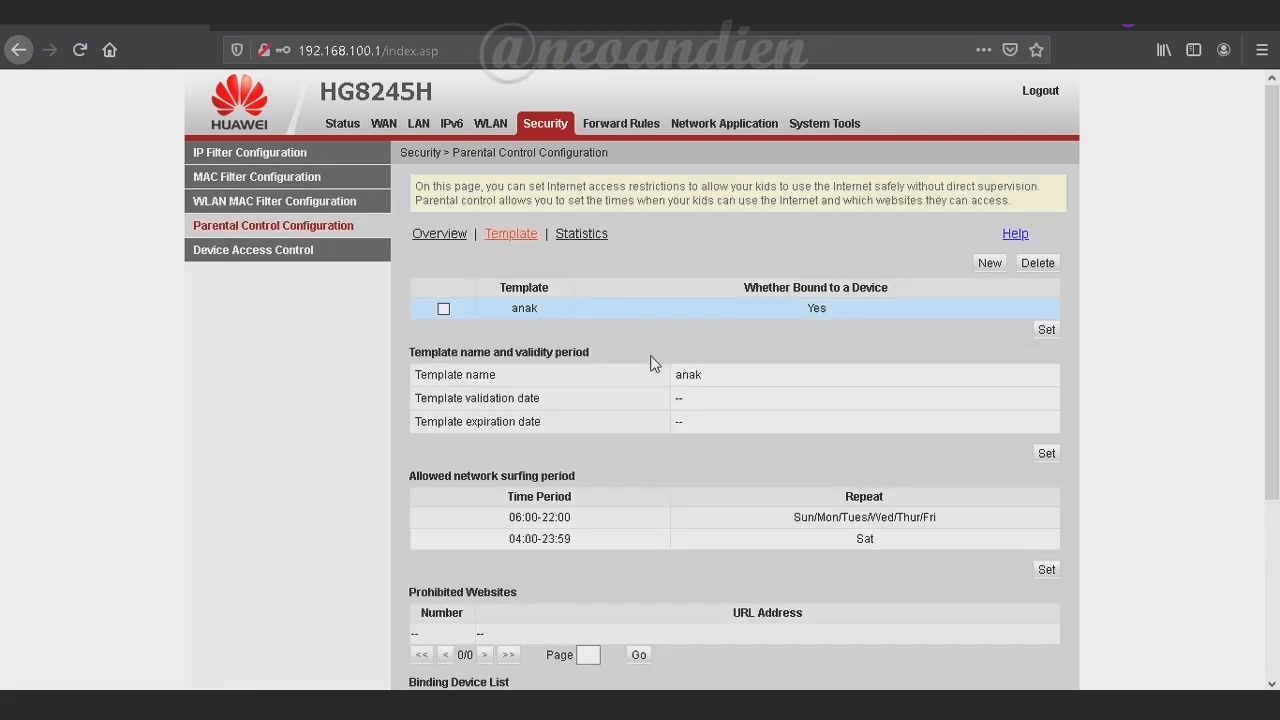
Scroll the anak template page to review its two allowed surfing periods
{"action": "scroll", "coordinate": [650, 360], "scroll_direction": "down", "scroll_amount": 3}
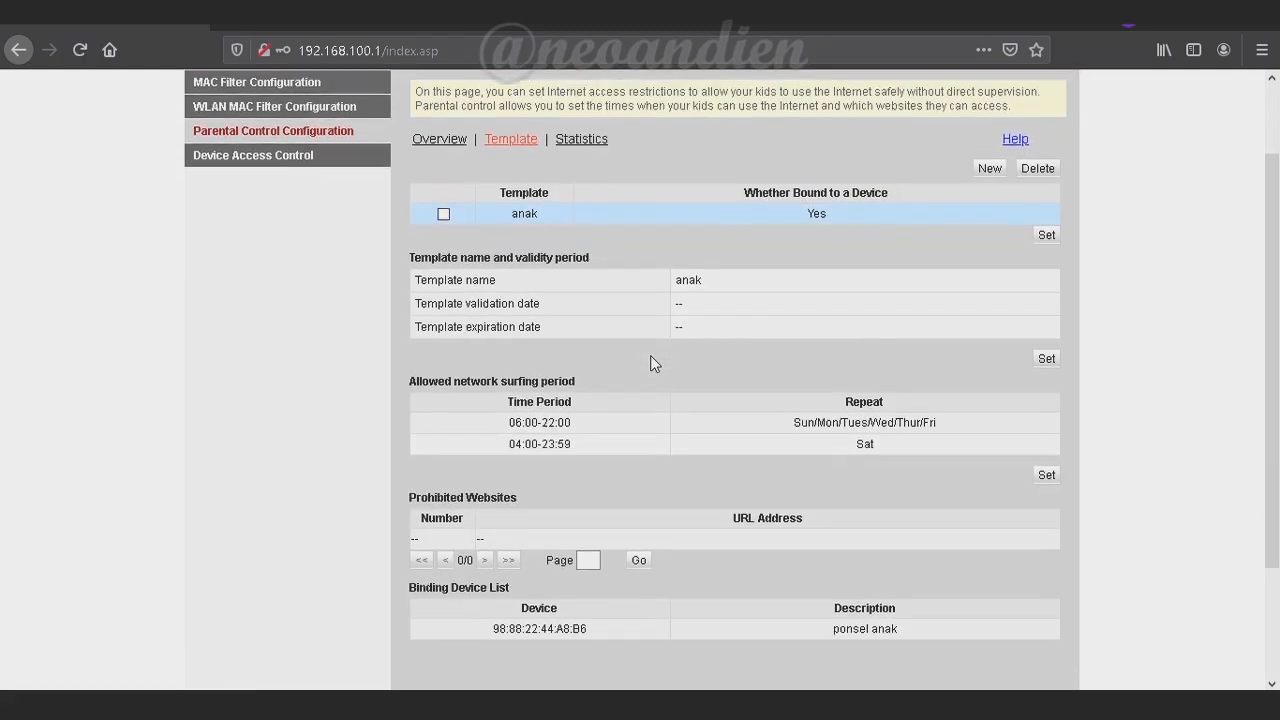
{"action": "scroll", "coordinate": [650, 363], "scroll_direction": "down", "scroll_amount": 1}
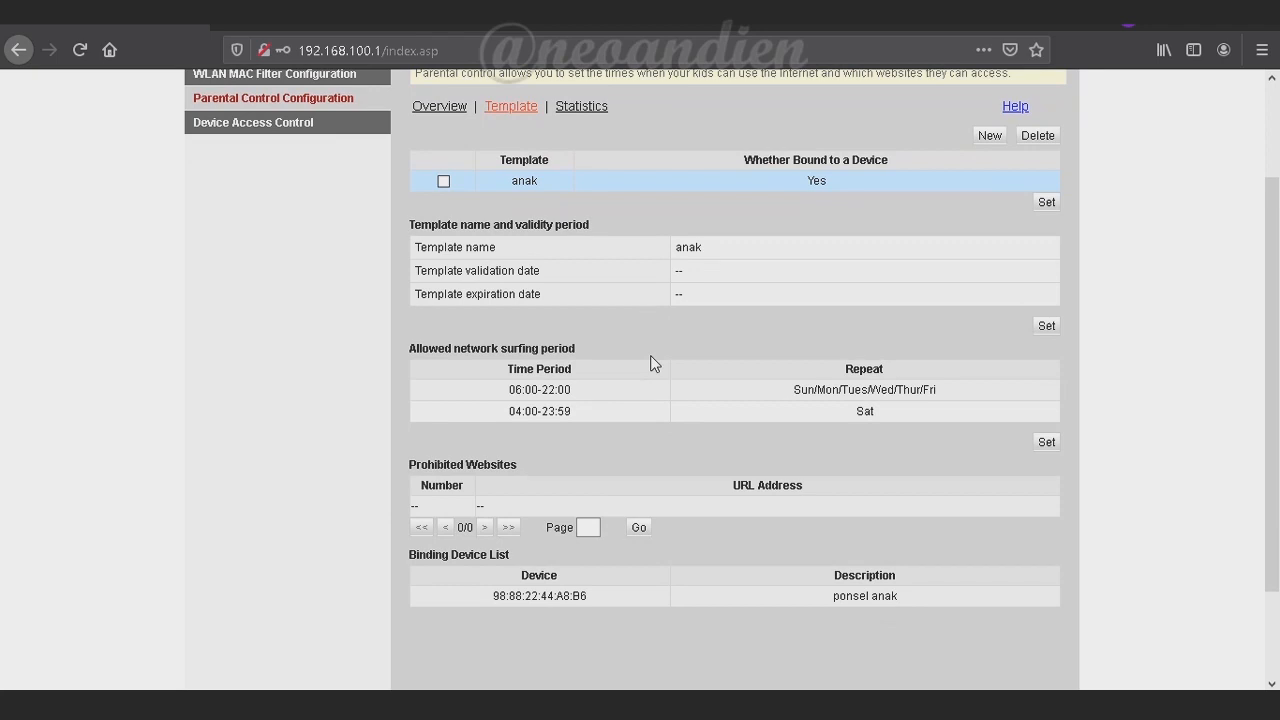
{"action": "scroll", "coordinate": [650, 363], "scroll_direction": "up", "scroll_amount": 3}
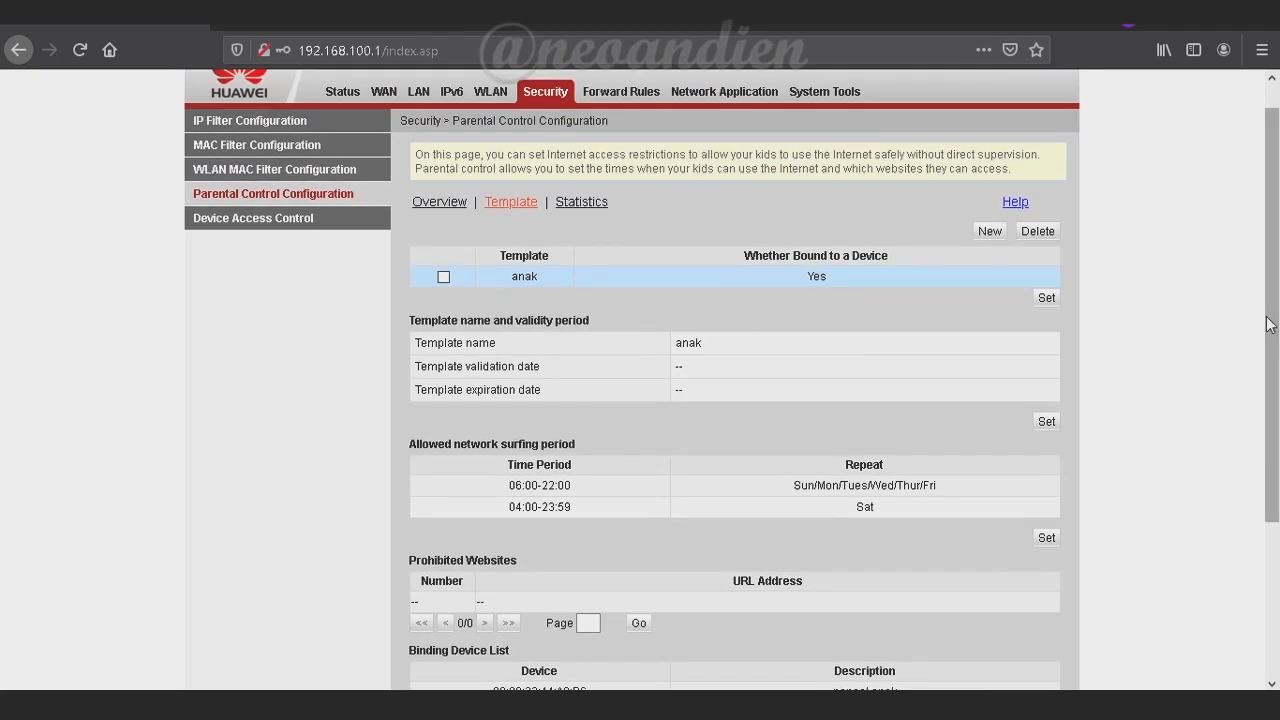
{"action": "left_click_drag", "start_coordinate": [1270, 325], "coordinate": [1277, 293]}
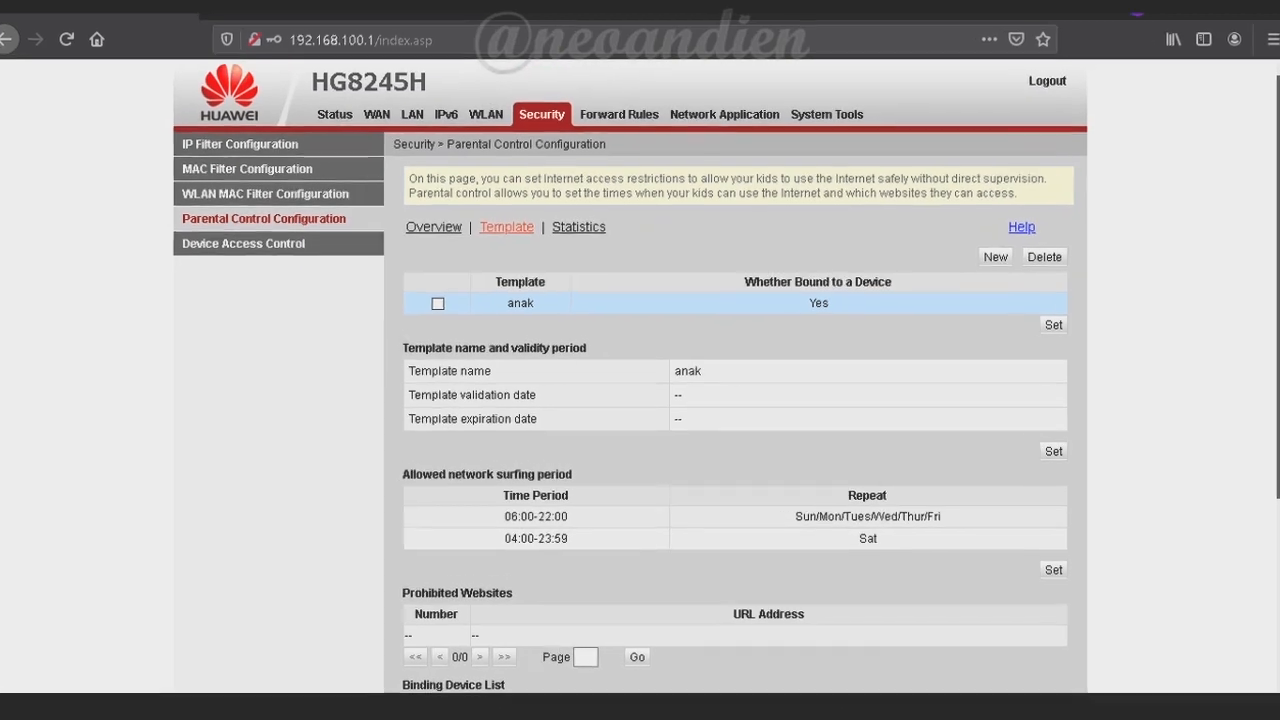